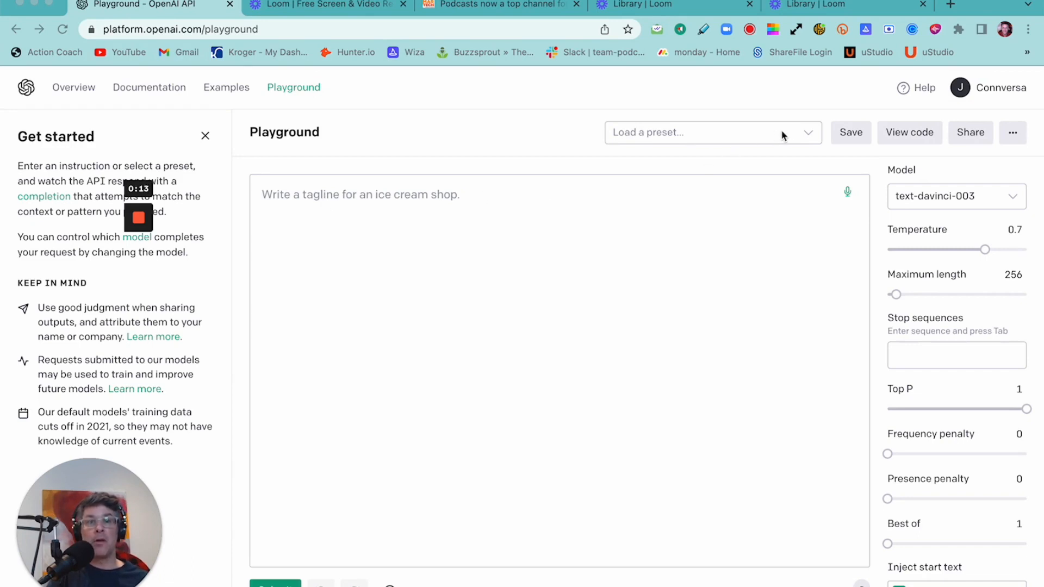
Step: Load the 'Transcript Clean Up' preset from the saved presets list
left_click(806, 135)
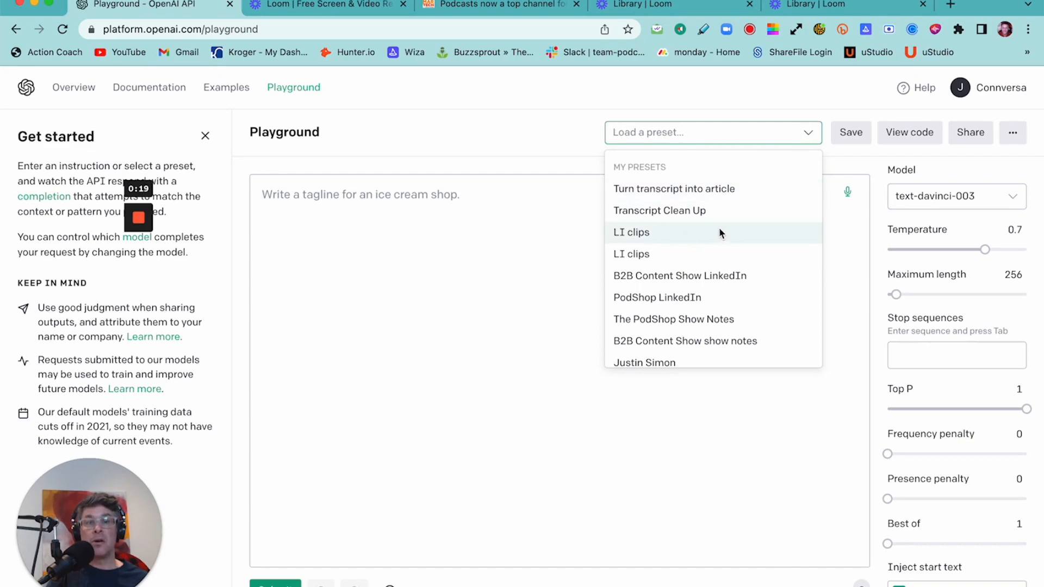
left_click(726, 211)
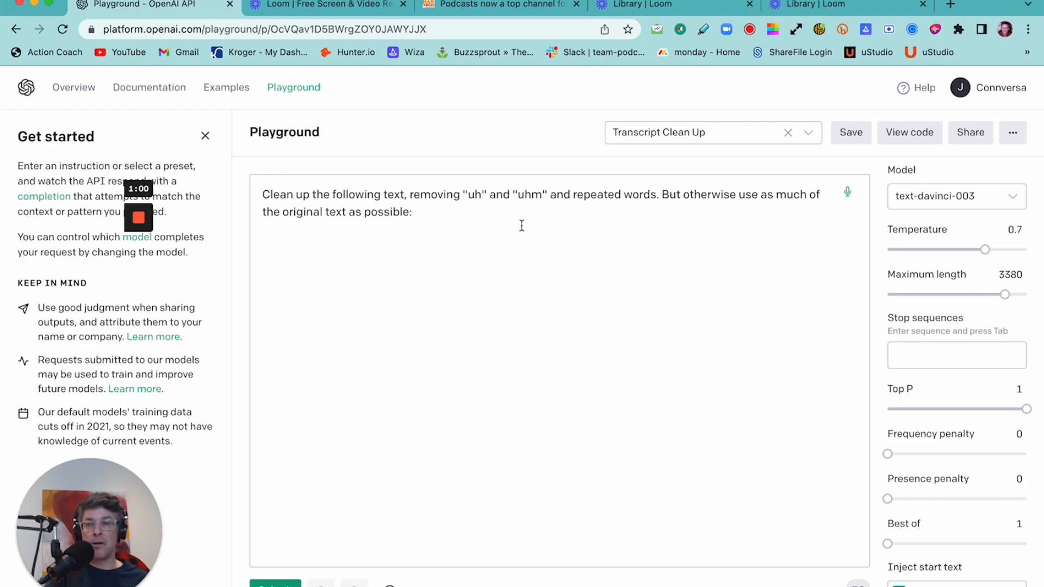
Step: Bring the Word transcript forward via Mission Control and clear its whole-document selection
key("ctrl+Up")
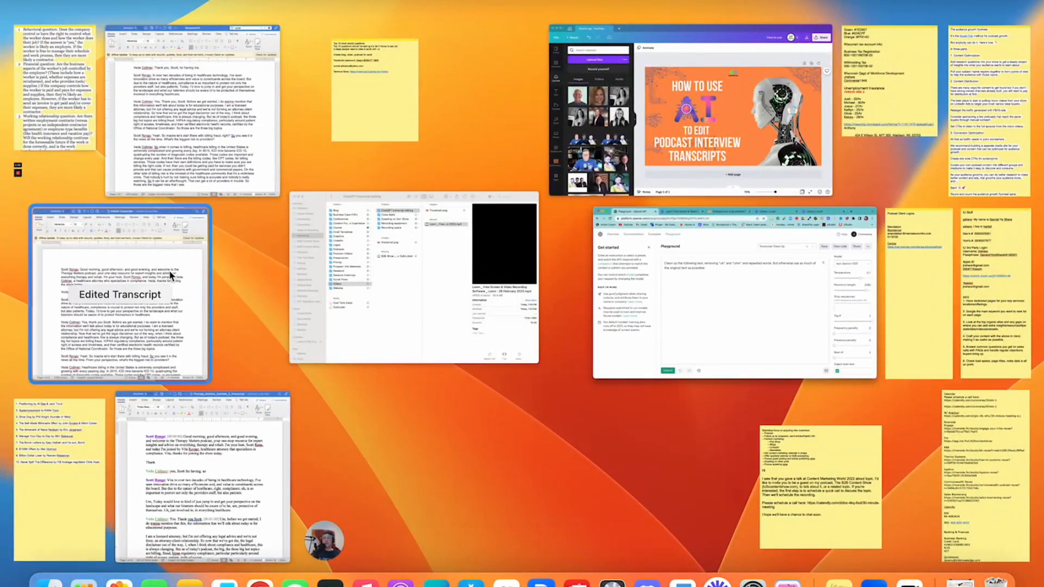
left_click(197, 487)
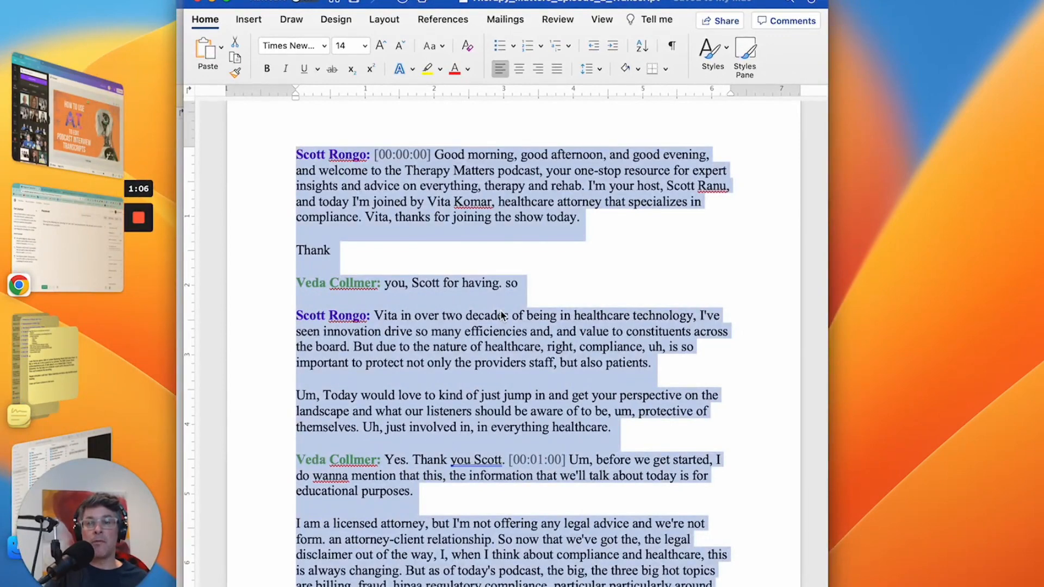
left_click(501, 316)
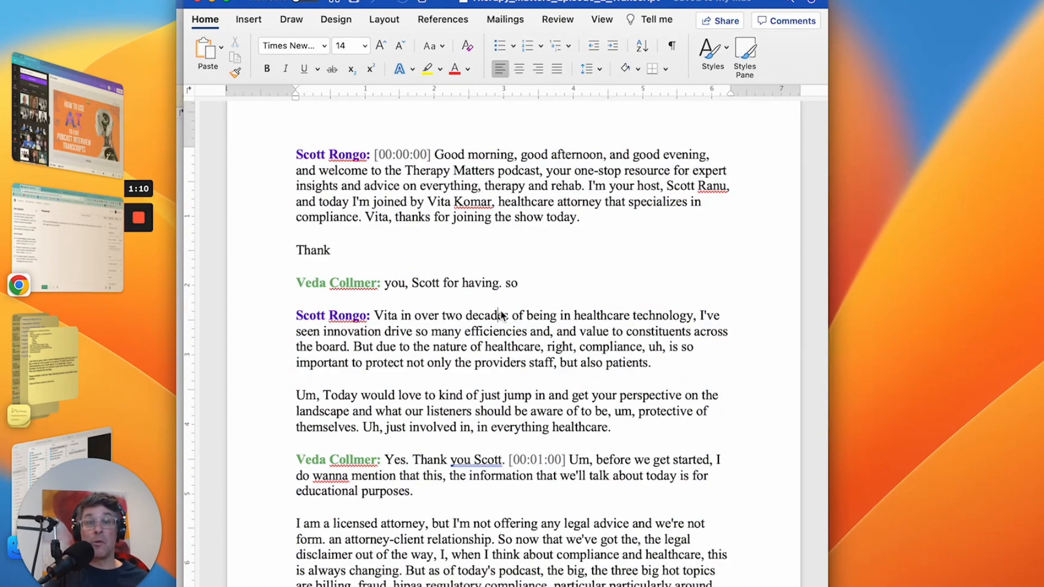
scroll(498, 374, "down", 5)
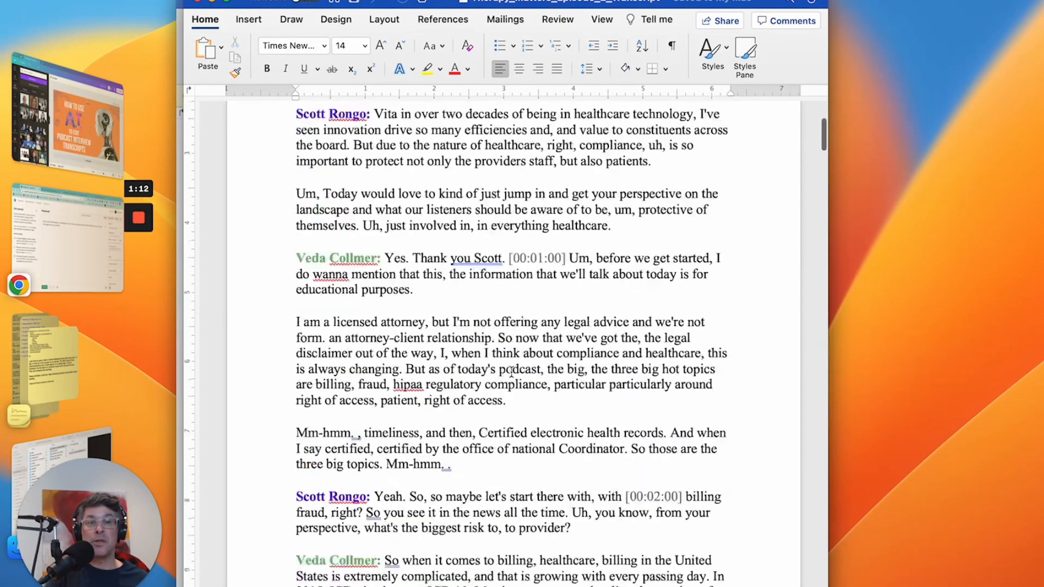
scroll(502, 372, "down", 5)
scroll(505, 373, "down", 5)
scroll(509, 372, "down", 5)
scroll(511, 372, "down", 5)
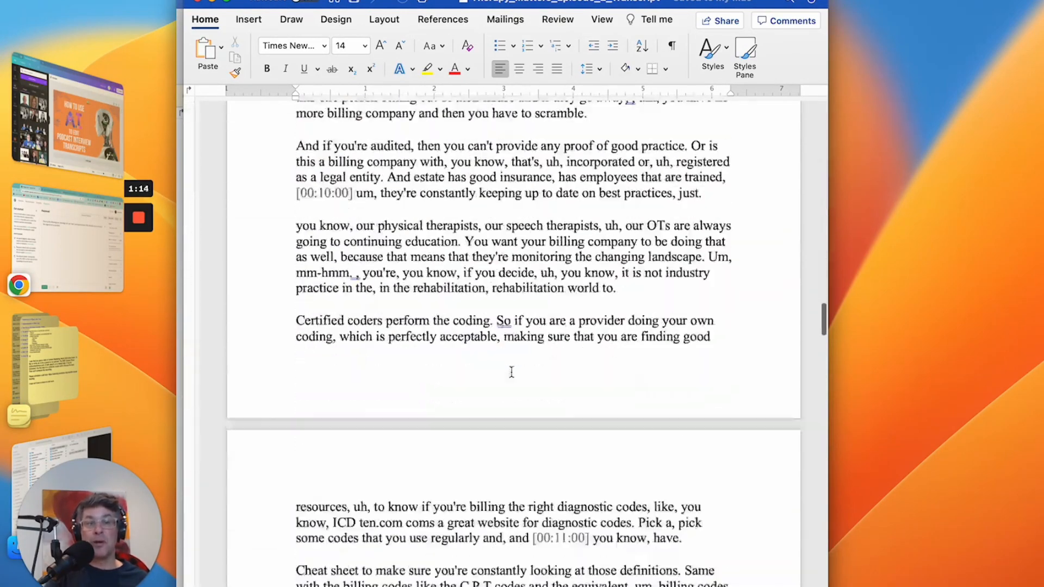
scroll(511, 372, "down", 5)
scroll(511, 373, "down", 5)
scroll(511, 371, "down", 5)
scroll(511, 372, "down", 5)
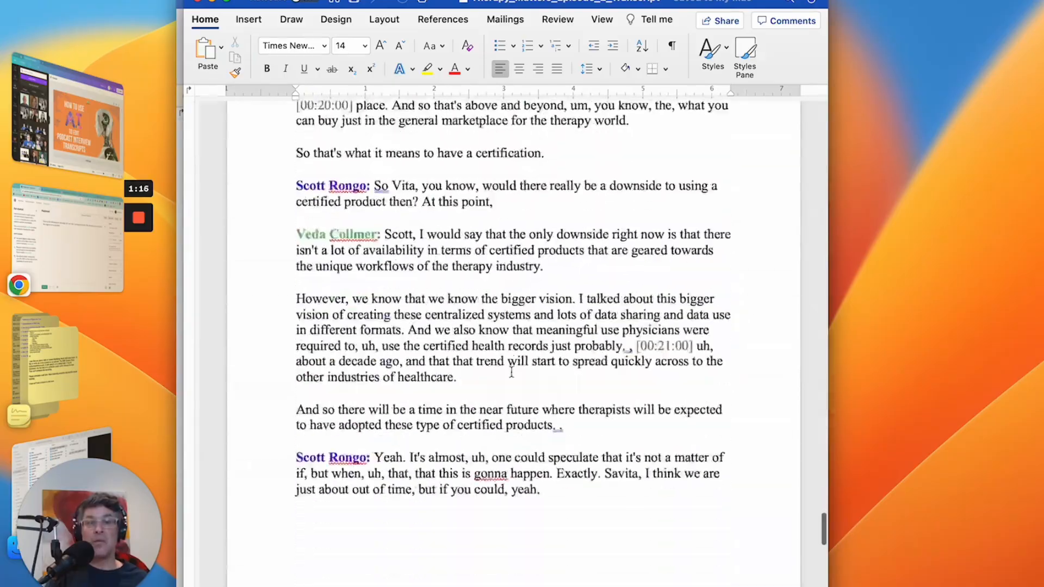
scroll(511, 372, "down", 5)
scroll(511, 372, "up", 2)
scroll(512, 373, "up", 10)
scroll(511, 373, "up", 10)
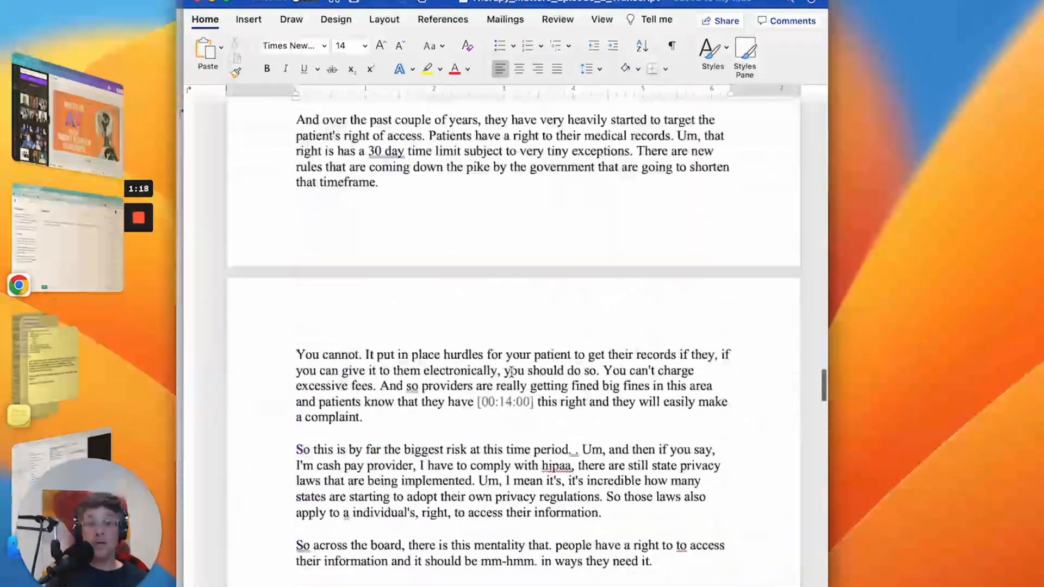
scroll(512, 372, "up", 10)
scroll(522, 343, "up", 3)
scroll(527, 336, "up", 10)
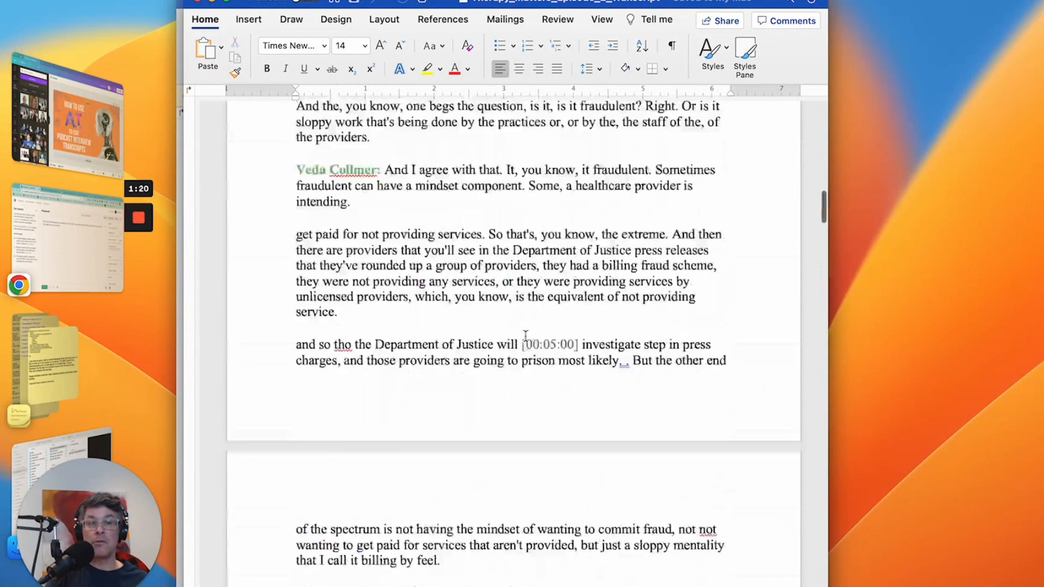
scroll(555, 336, "up", 10)
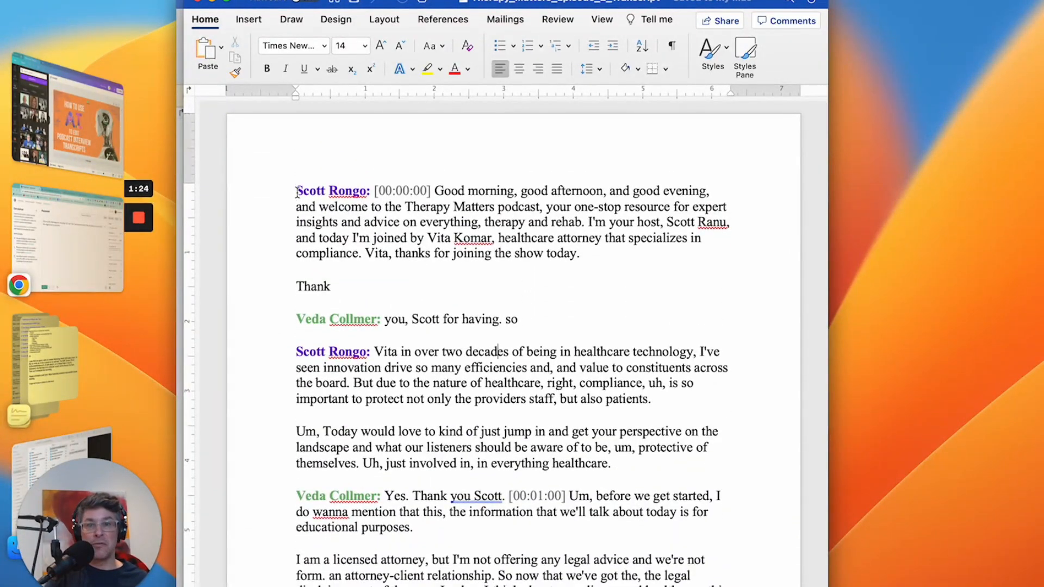
mouse_move(296, 191)
left_mouse_down()
mouse_move(661, 543)
mouse_move(506, 379)
left_mouse_up()
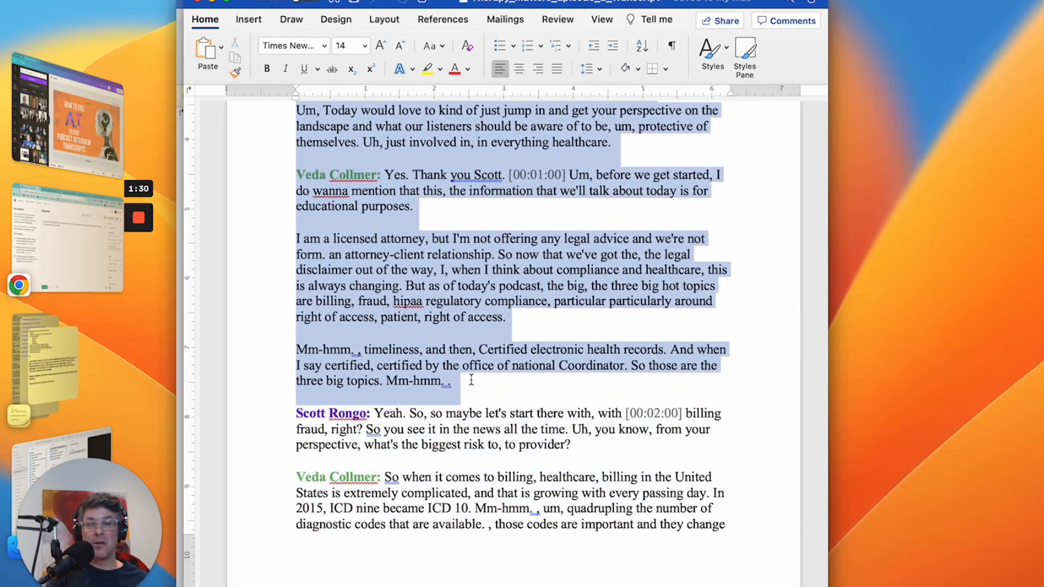
scroll(593, 410, "up", 5)
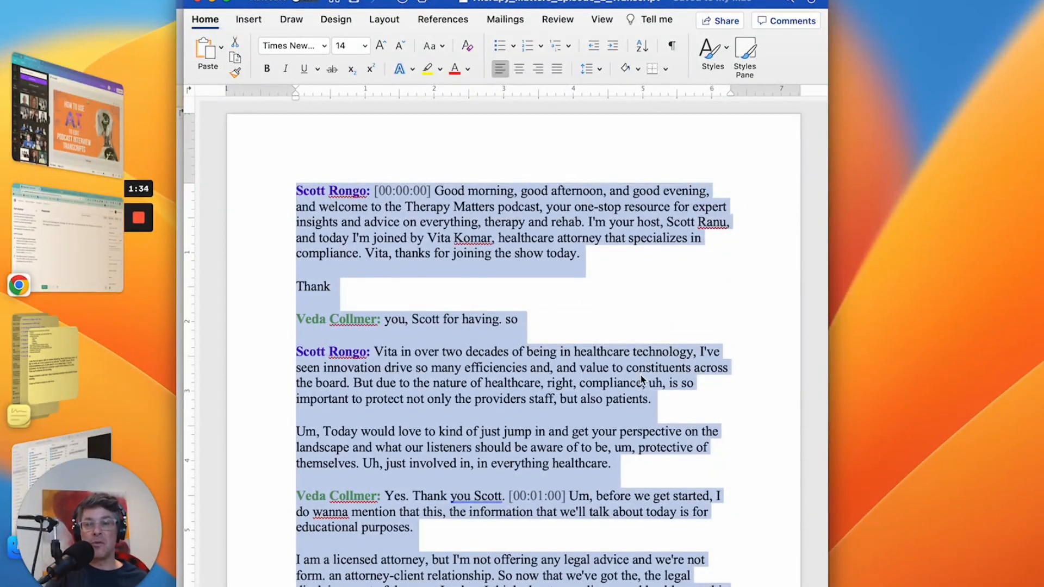
scroll(663, 413, "down", 2)
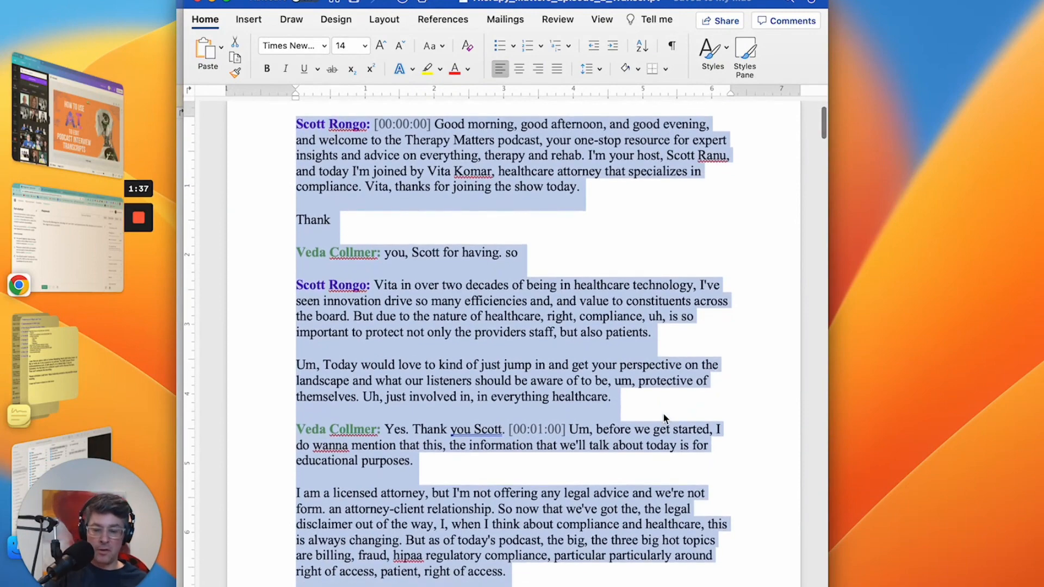
Step: Paste the opening transcript chunk after the clean-up instruction, followed by a blank line
left_click(103, 253)
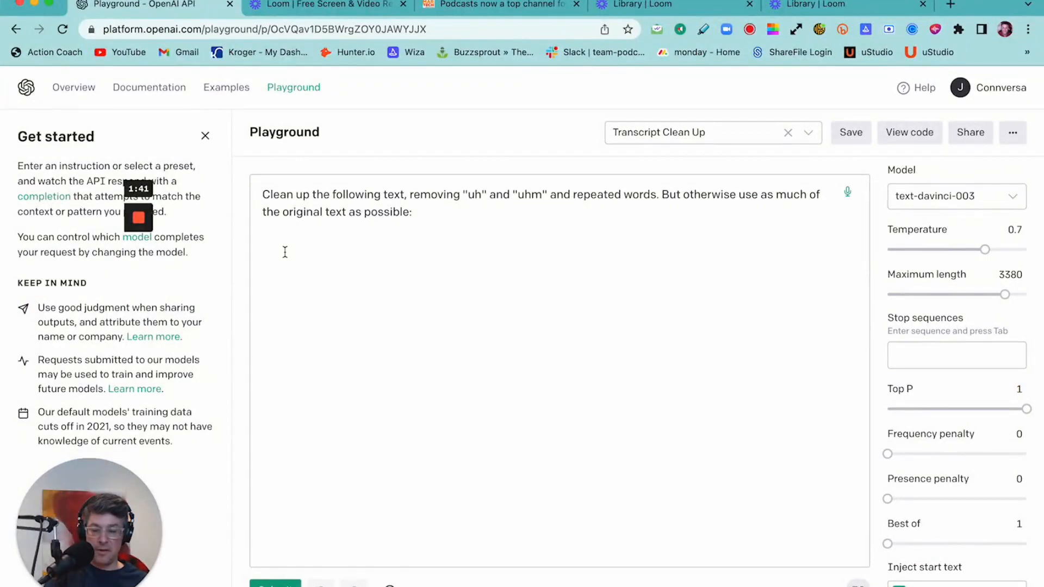
key("ctrl+v")
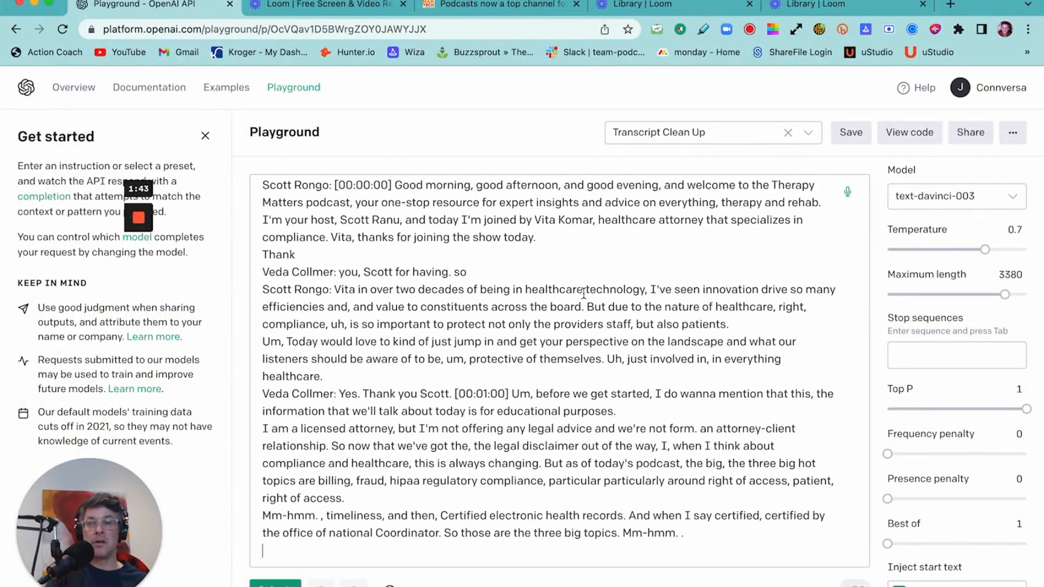
key("Return")
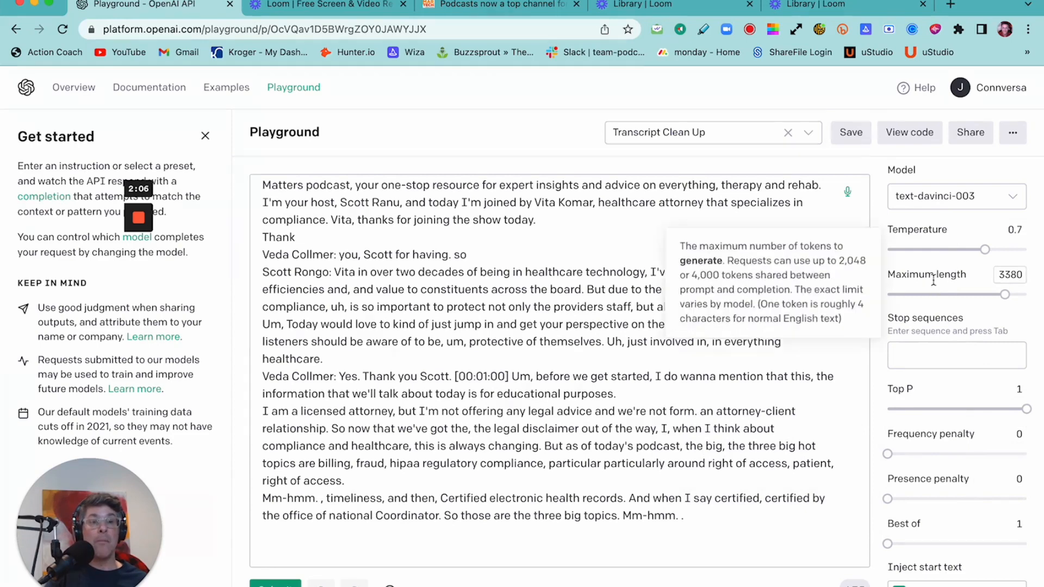
mouse_move(926, 274)
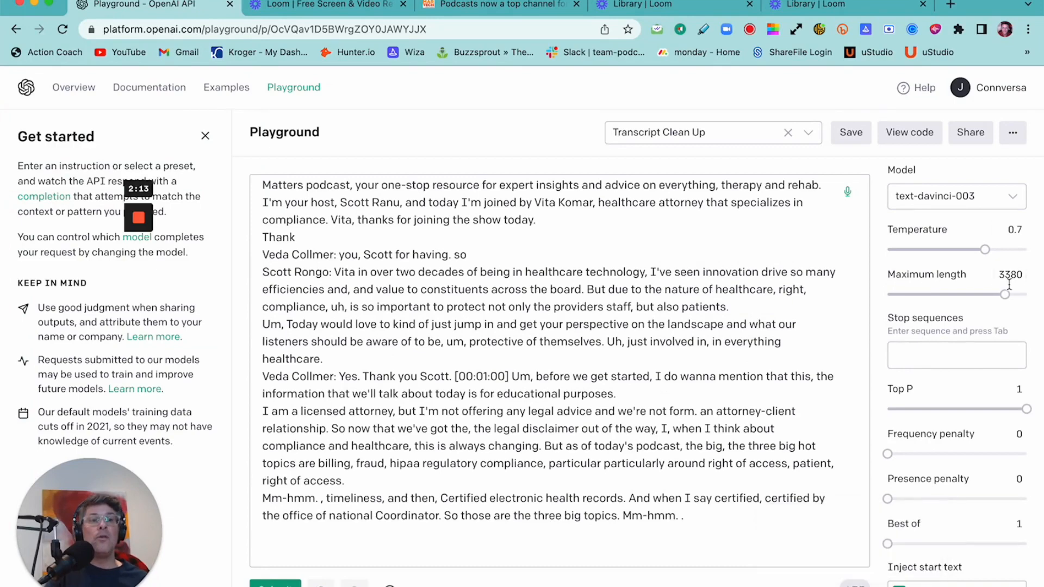
mouse_move(1005, 295)
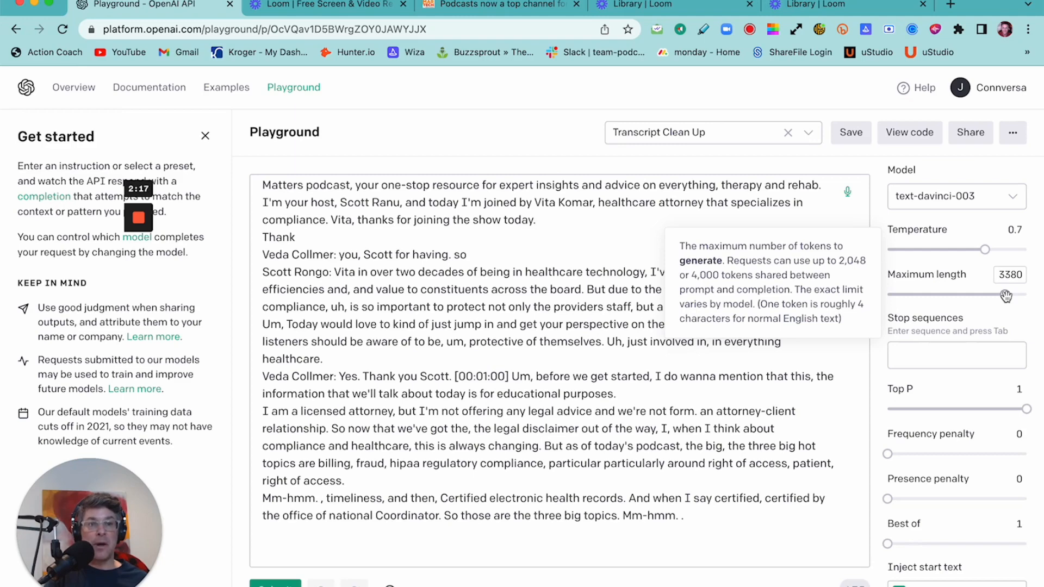
scroll(375, 526, "down", 1)
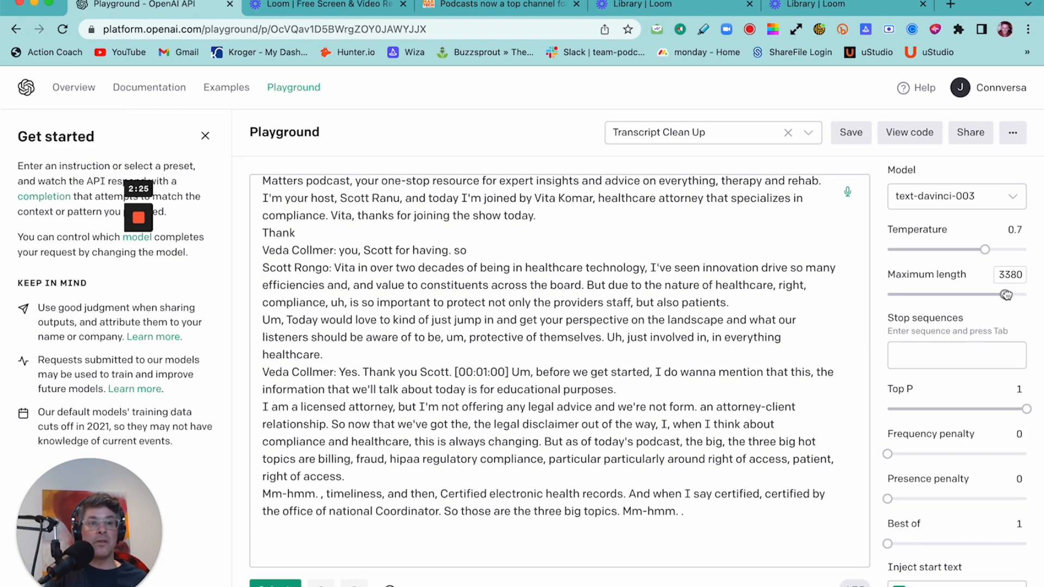
Step: Adjust the Maximum length slider through several values, settling around 3462 tokens
left_click_drag(1009, 301, 907, 300)
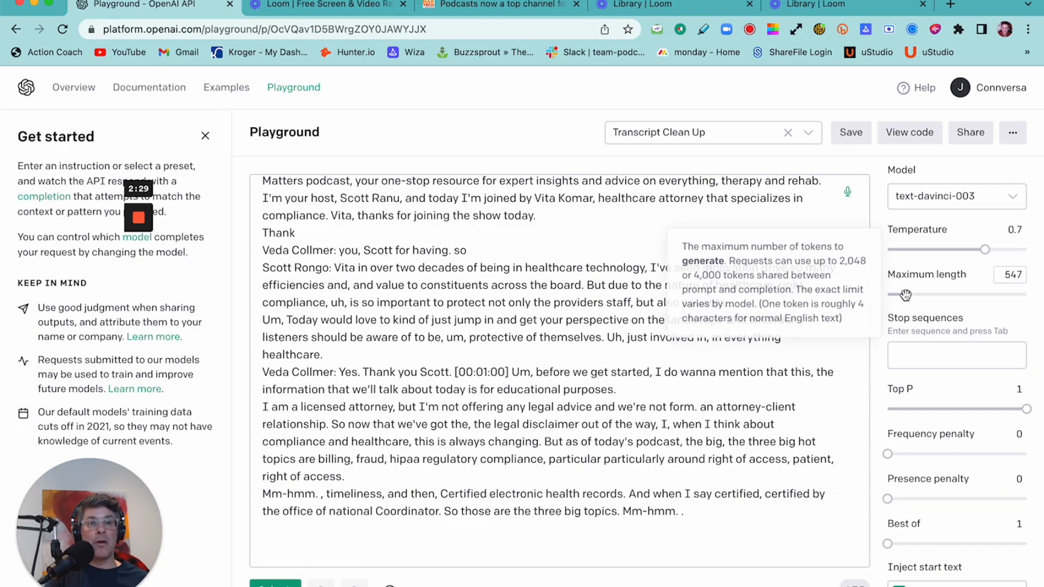
left_click_drag(905, 294, 1019, 294)
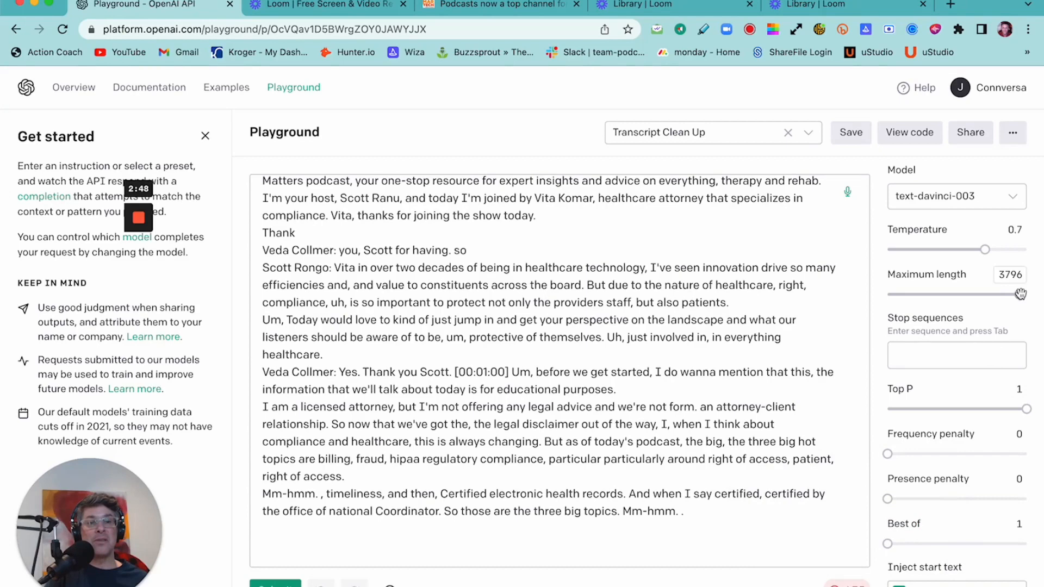
left_click_drag(1018, 294, 992, 296)
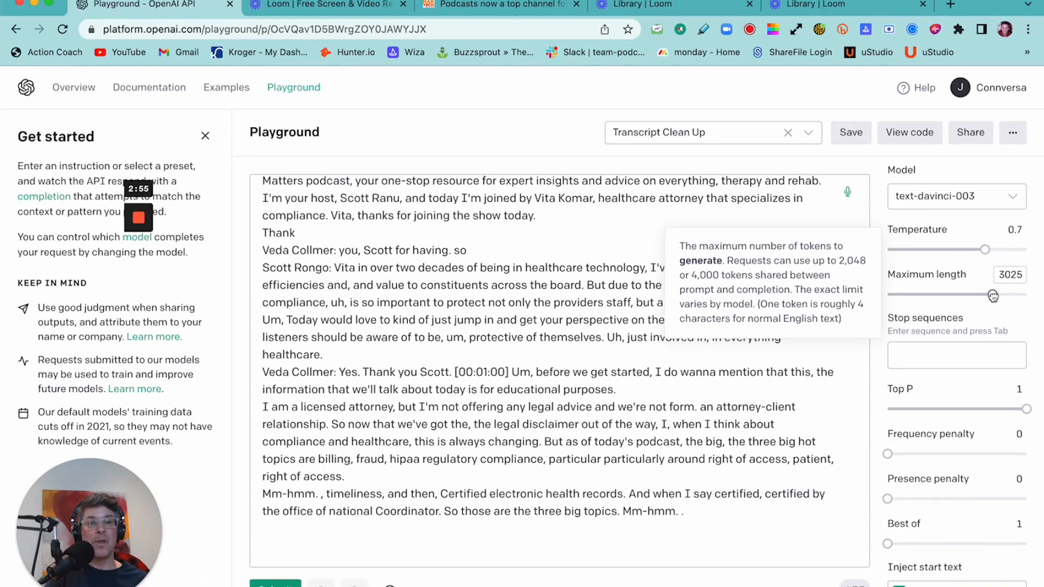
scroll(612, 310, "up", 2)
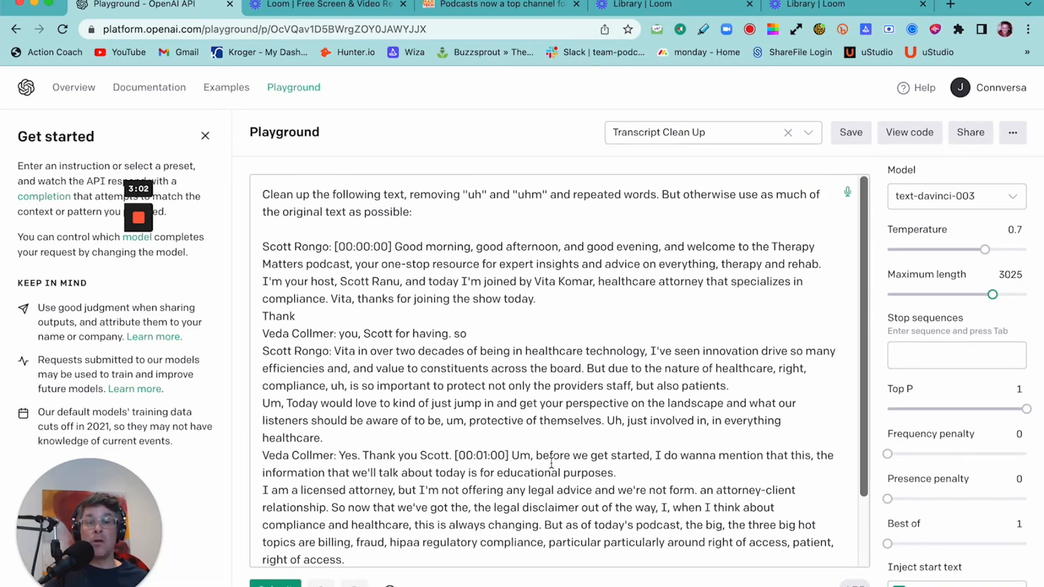
scroll(552, 462, "down", 2)
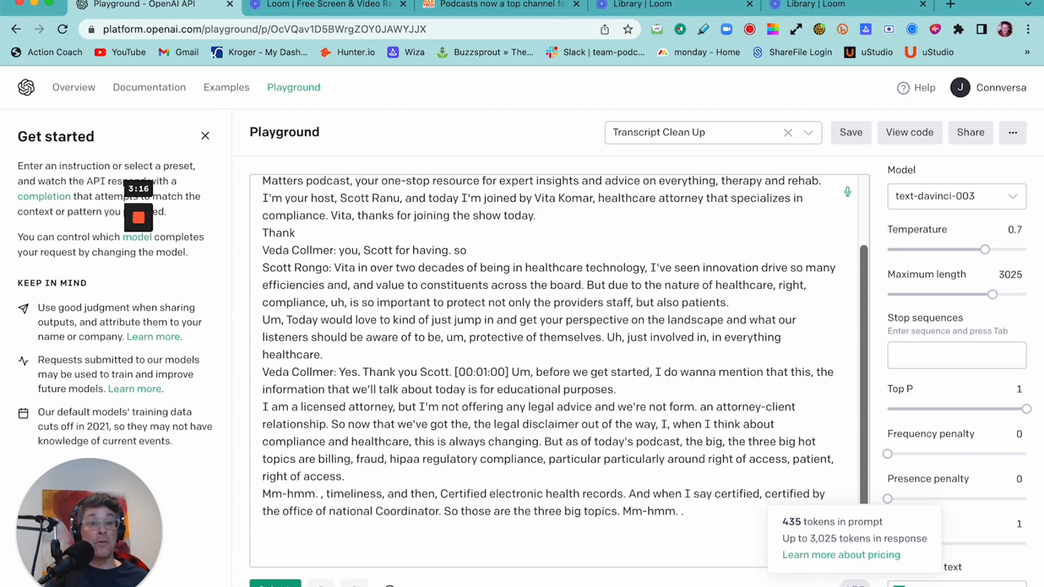
mouse_move(993, 295)
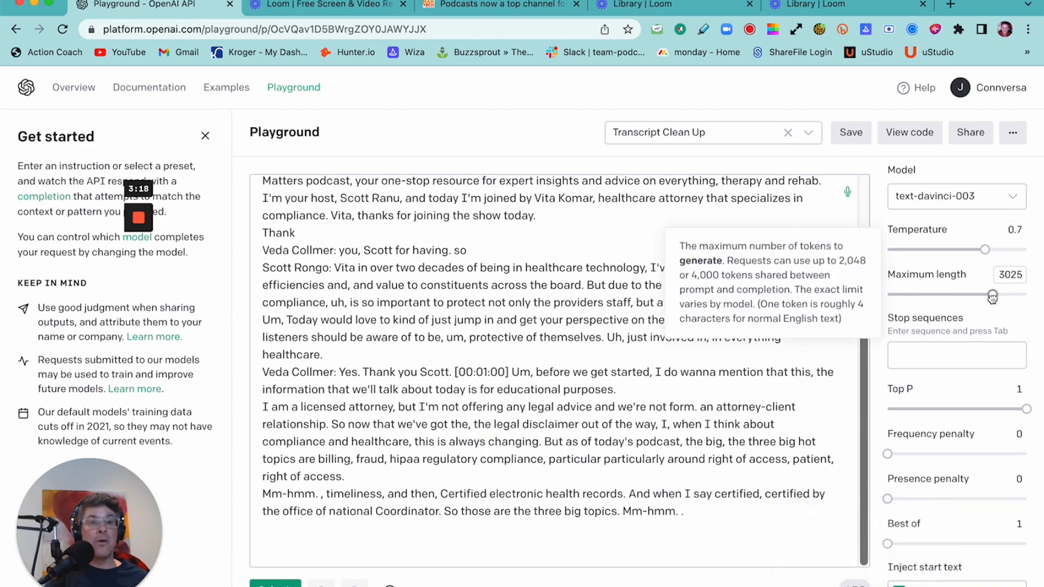
left_click_drag(993, 296, 1015, 294)
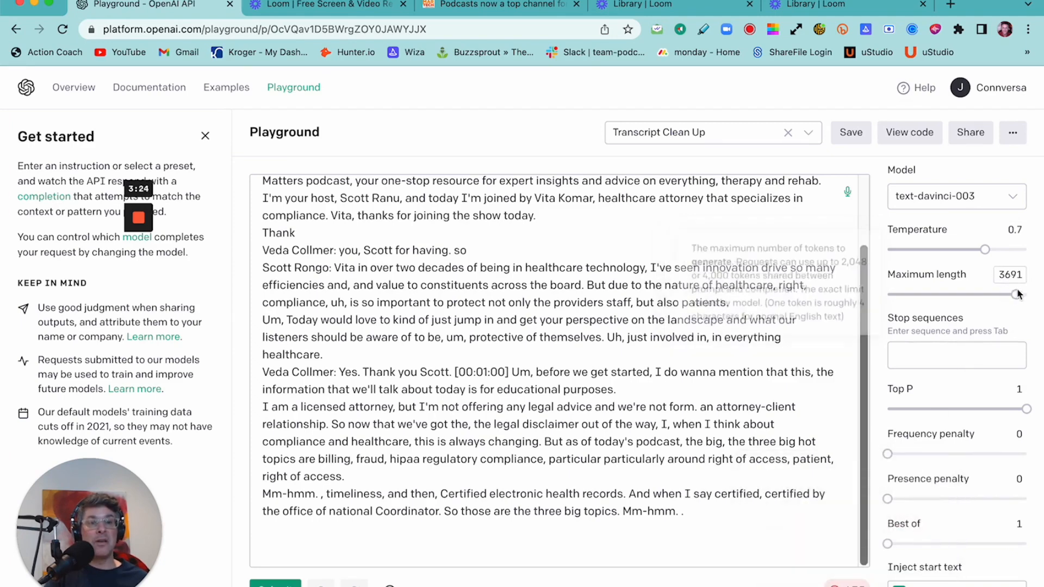
left_click_drag(1016, 294, 1008, 294)
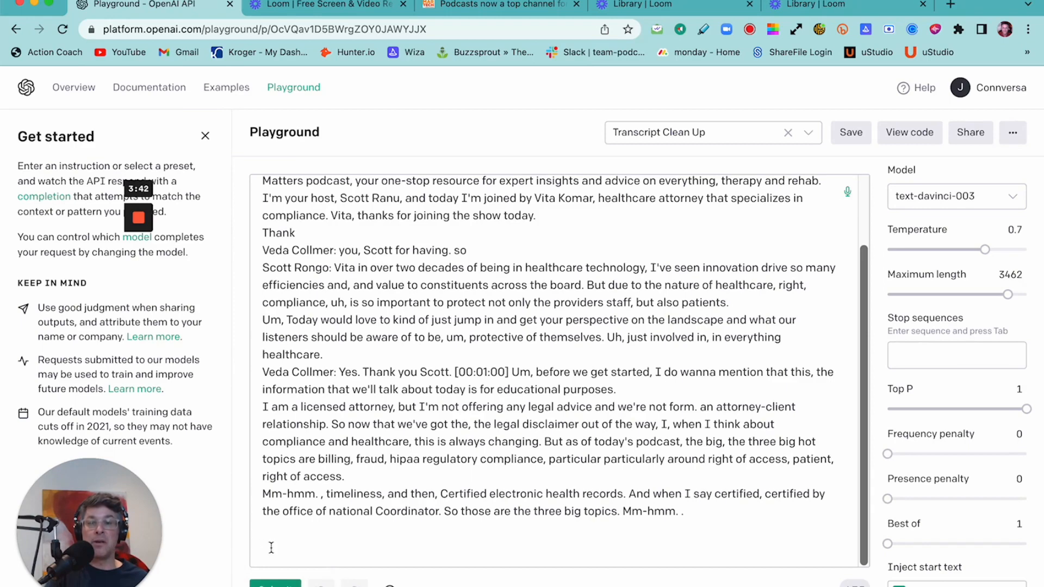
Step: Generate the cleaned transcript and separate the host's opening and guest's thanks with blank lines
left_click(274, 584)
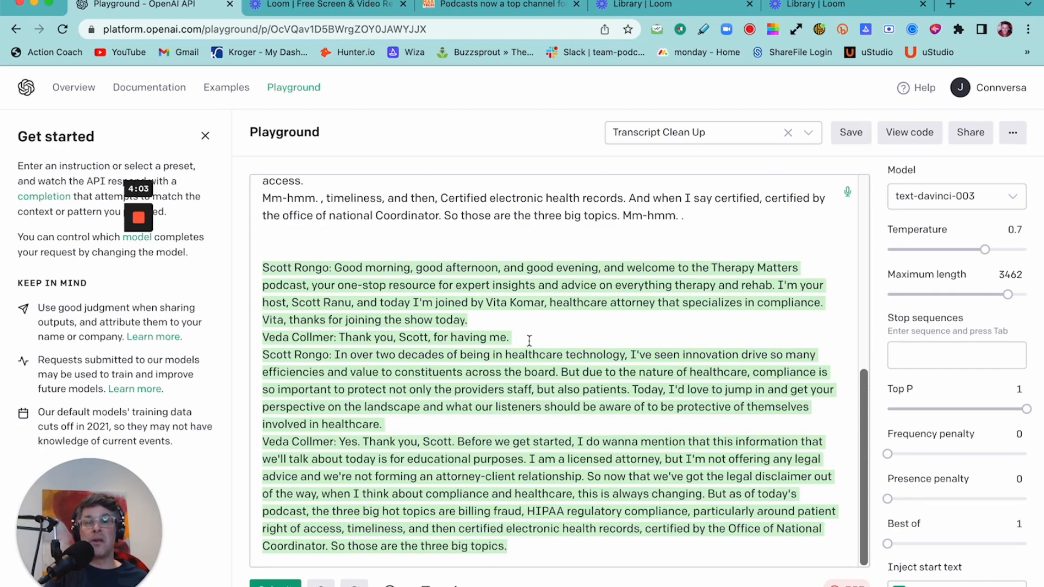
scroll(534, 286, "up", 5)
scroll(534, 286, "up", 1)
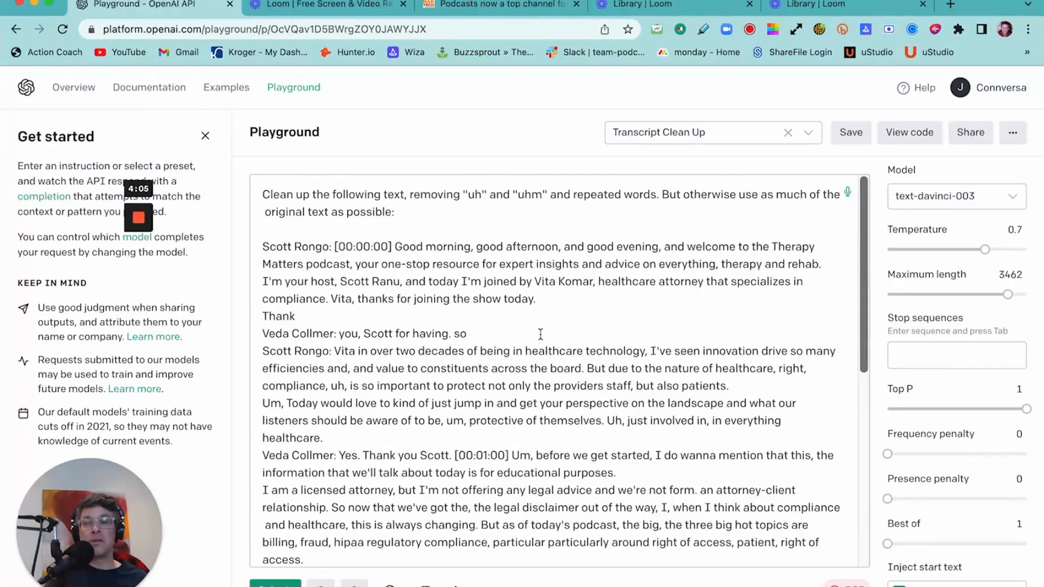
scroll(542, 346, "down", 1)
scroll(545, 353, "up", 1)
key("ctrl+Return")
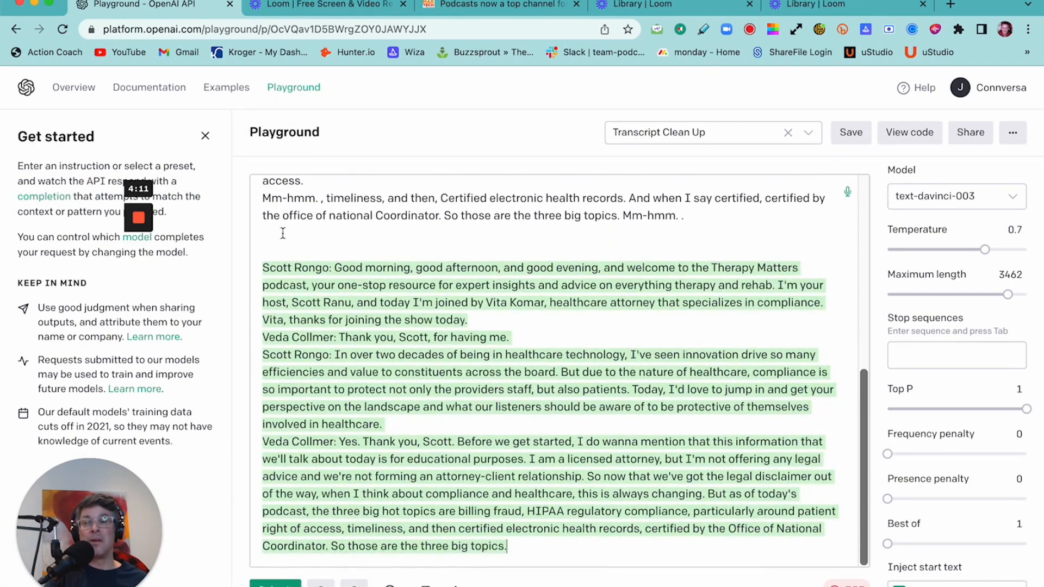
left_click(488, 319)
key("Return")
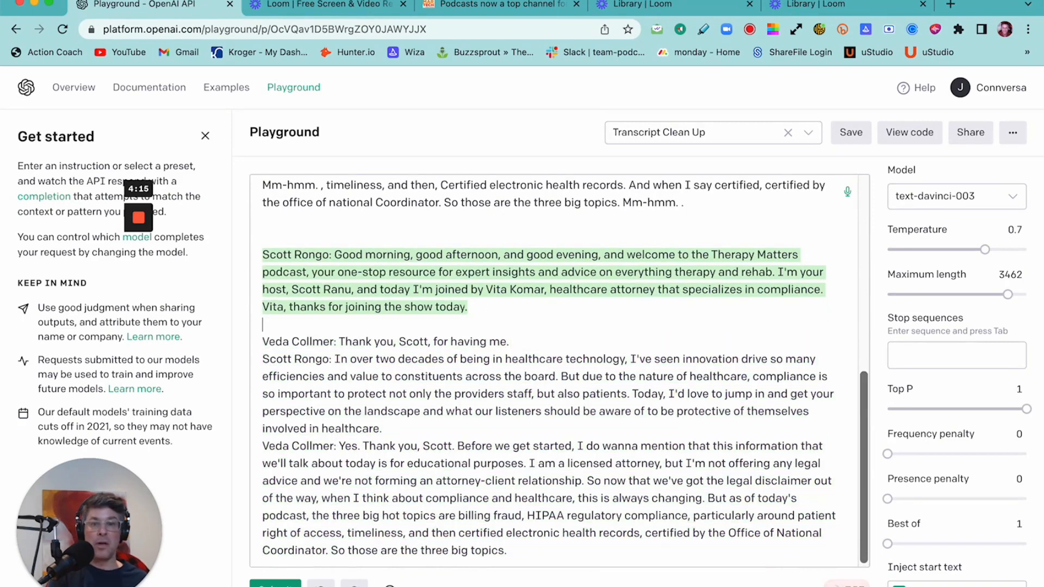
left_click(527, 343)
key("Return")
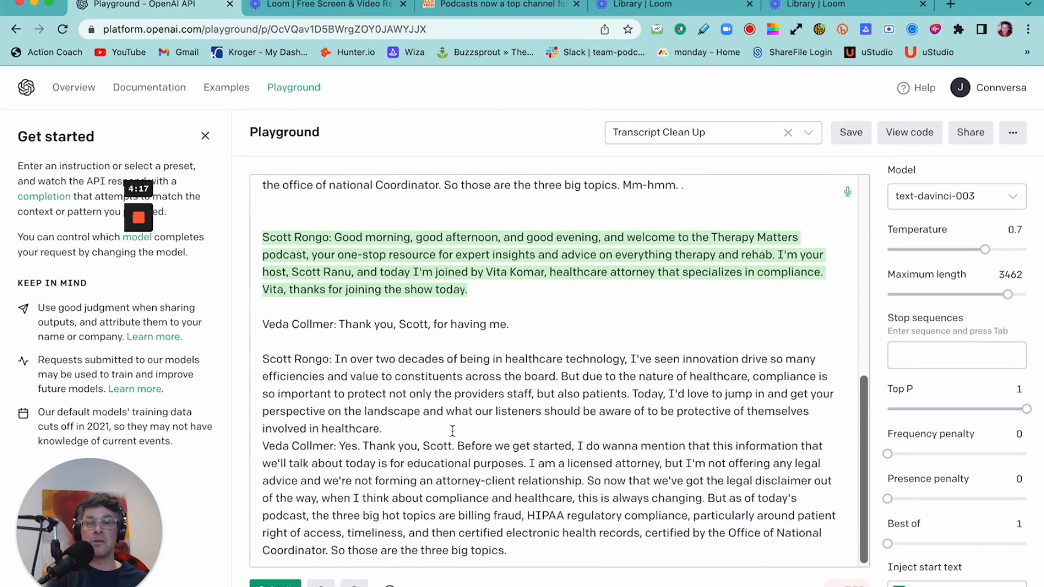
Step: Jump between the original prompt and the cleaned transcript to compare them
key("ctrl+z")
key("ctrl+z")
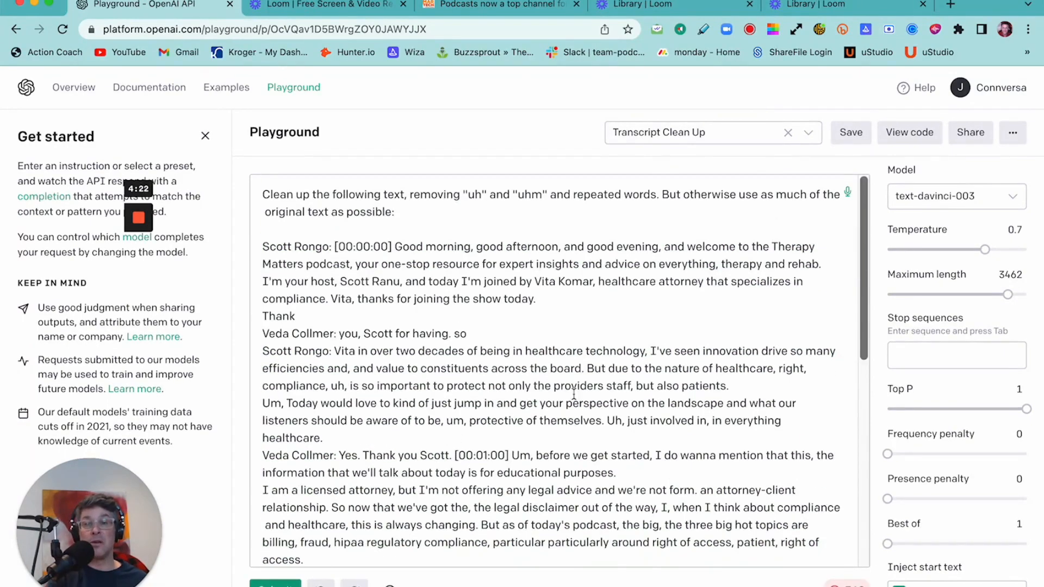
key("ctrl+shift+z")
key("ctrl+shift+z")
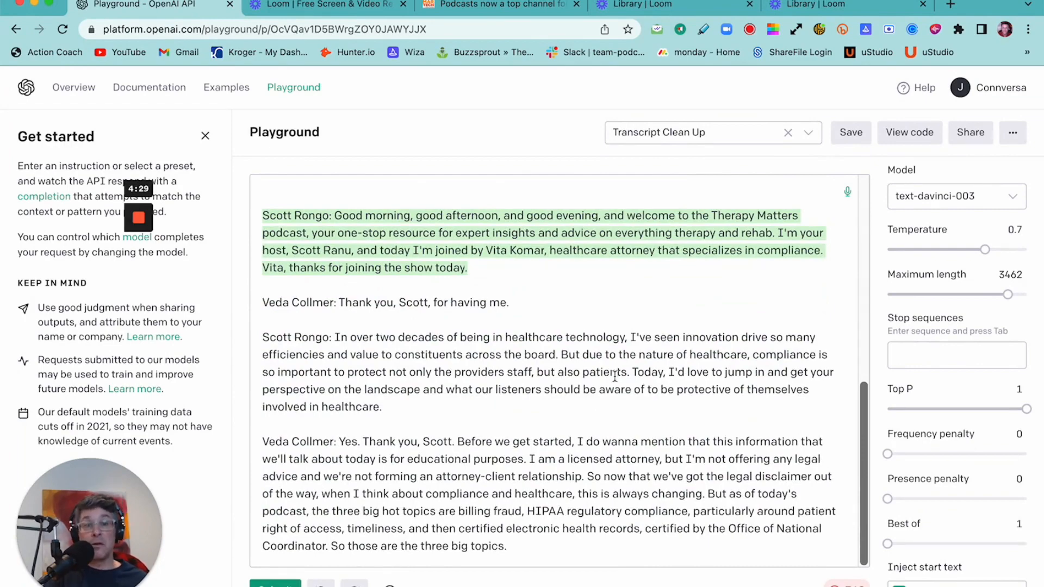
key("ctrl+z")
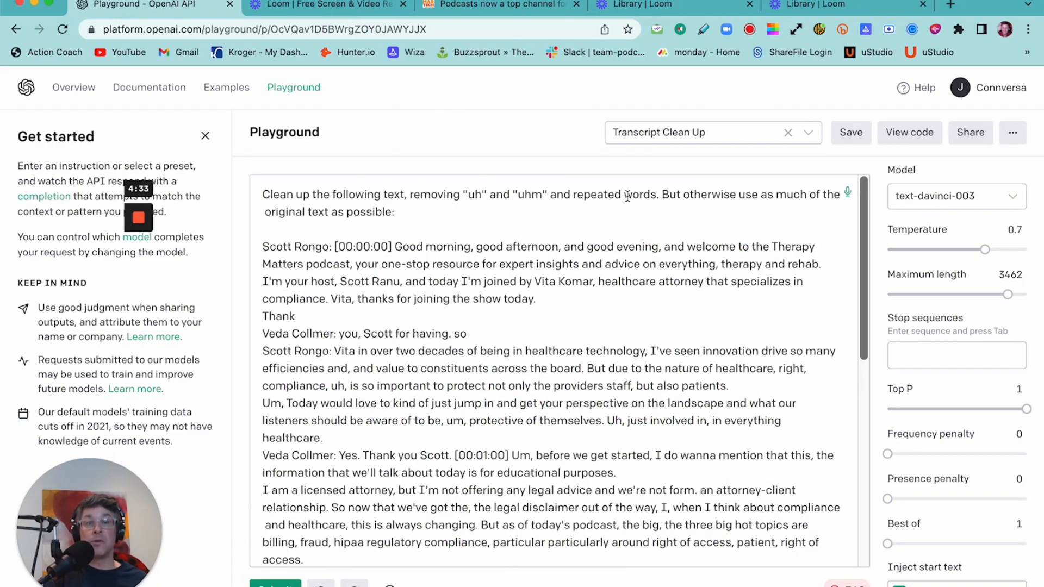
key("ctrl+shift+z")
scroll(652, 394, "down", 1)
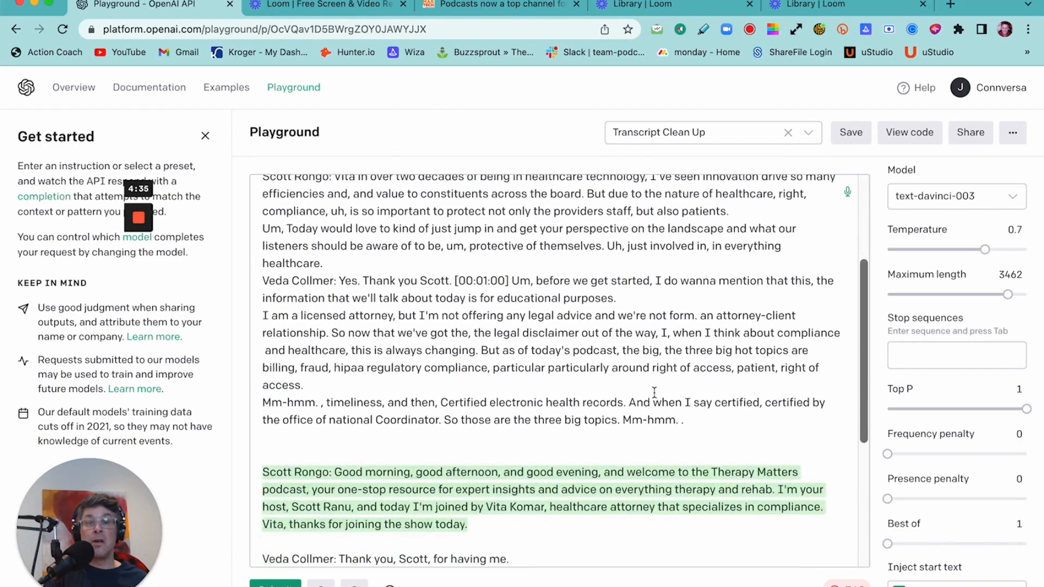
scroll(569, 412, "down", 1)
scroll(568, 411, "up", 5)
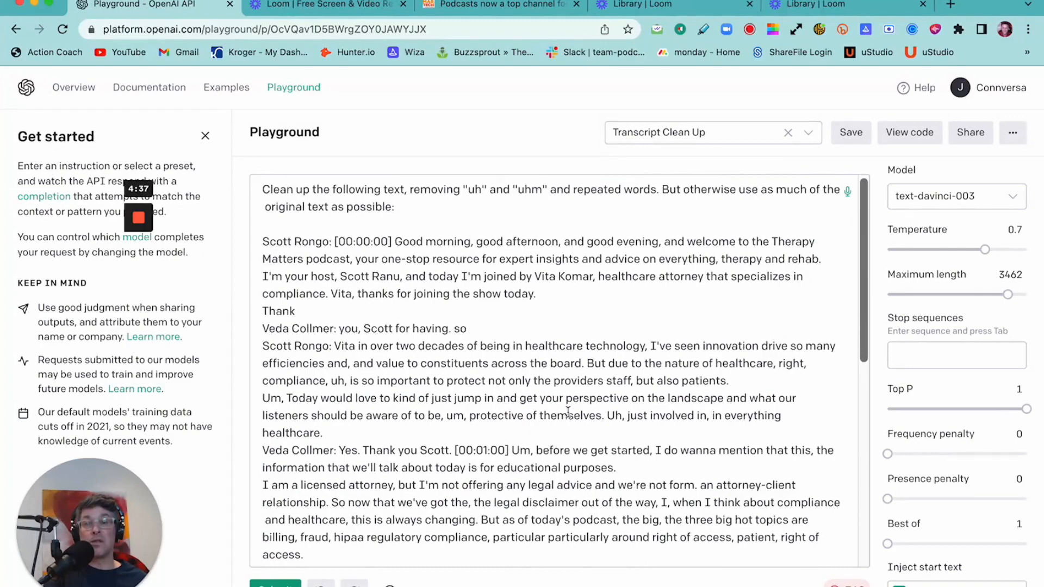
scroll(558, 382, "down", 3)
scroll(558, 382, "down", 3)
scroll(573, 391, "down", 1)
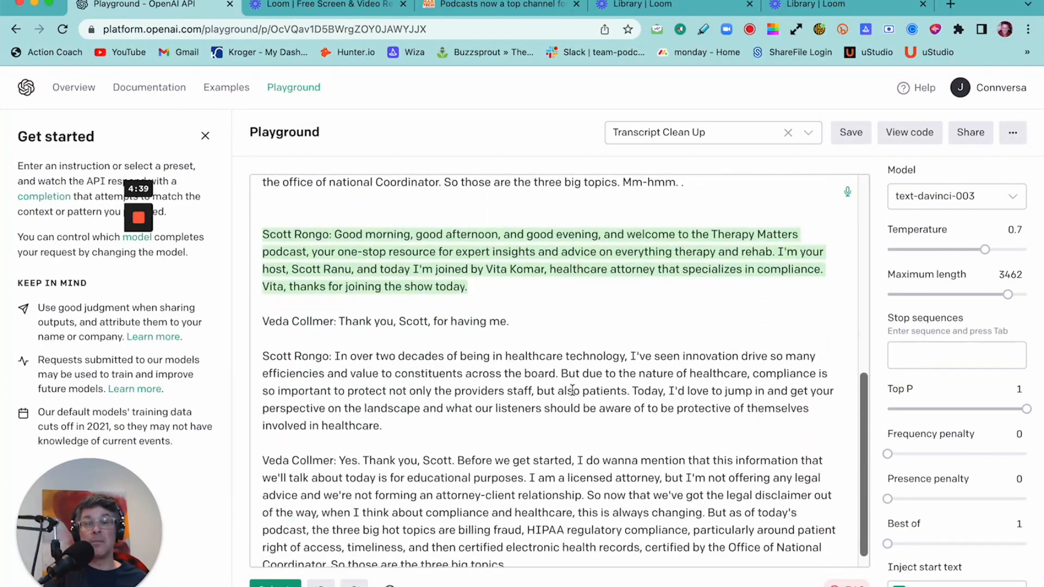
scroll(573, 391, "up", 3)
scroll(573, 391, "up", 1)
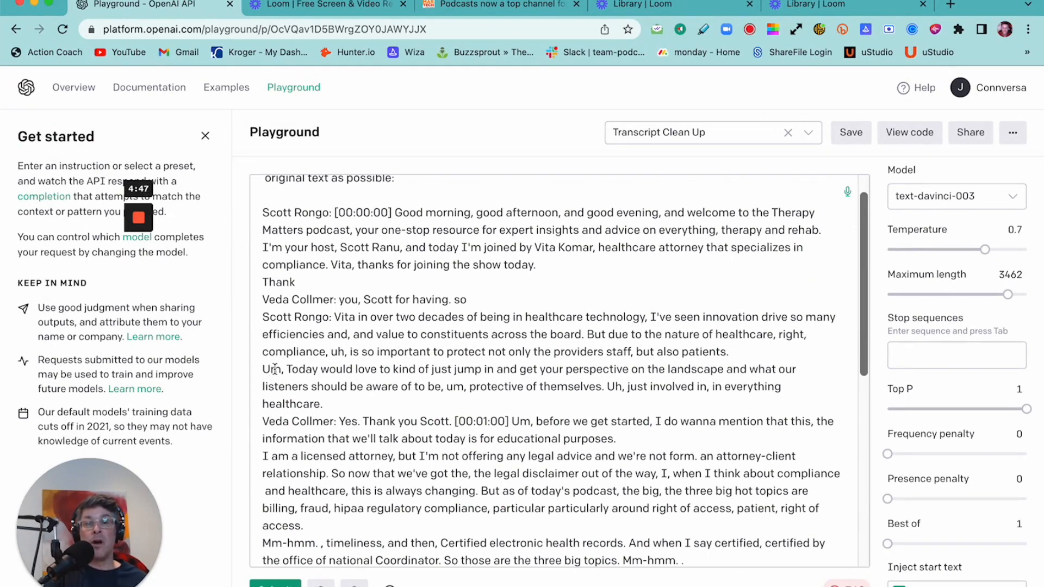
scroll(634, 398, "down", 10)
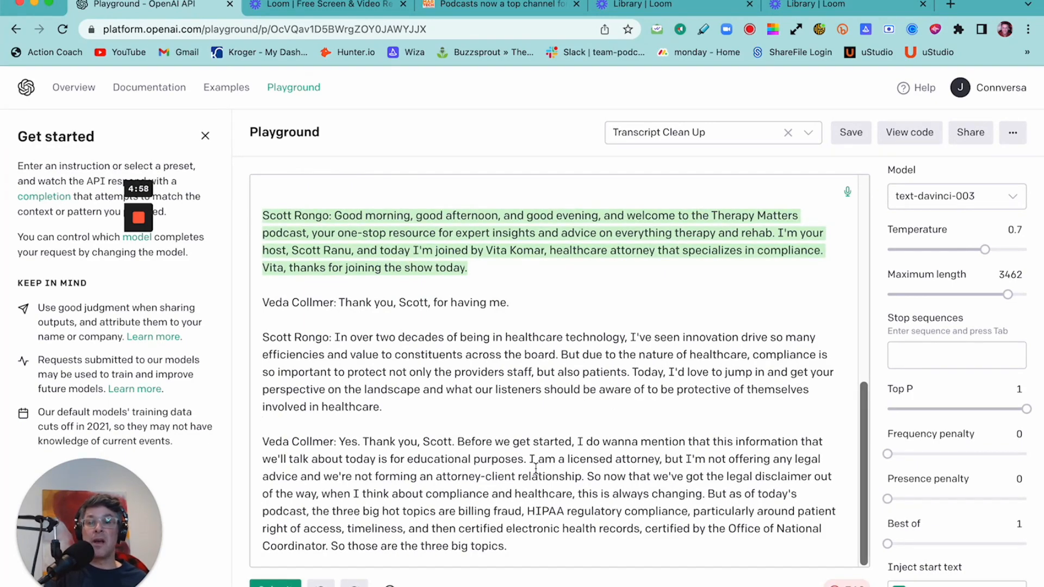
scroll(614, 379, "up", 10)
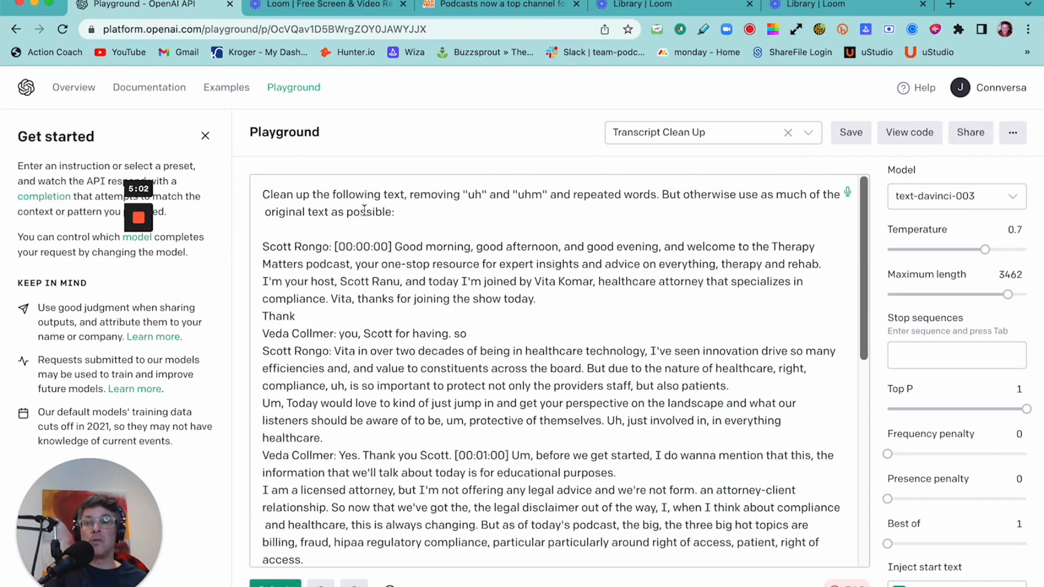
scroll(644, 368, "down", 2)
scroll(644, 367, "down", 5)
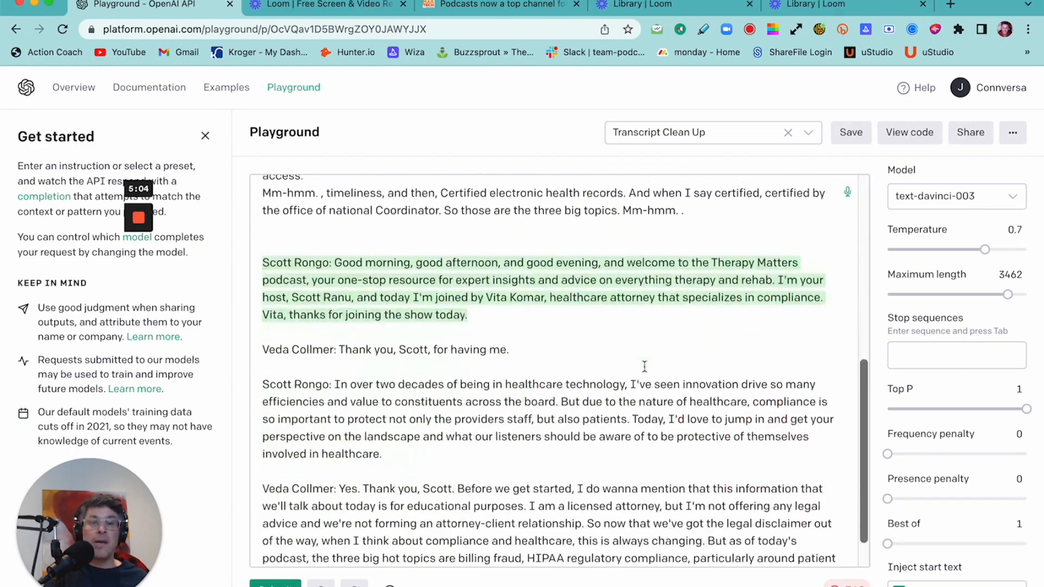
scroll(644, 367, "down", 1)
scroll(644, 367, "down", 1)
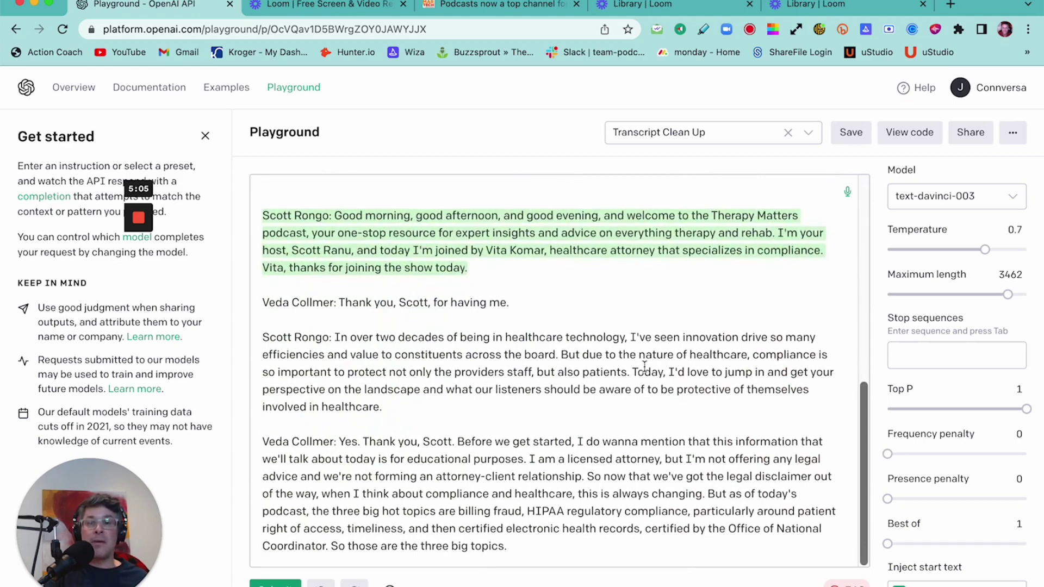
left_click(441, 426)
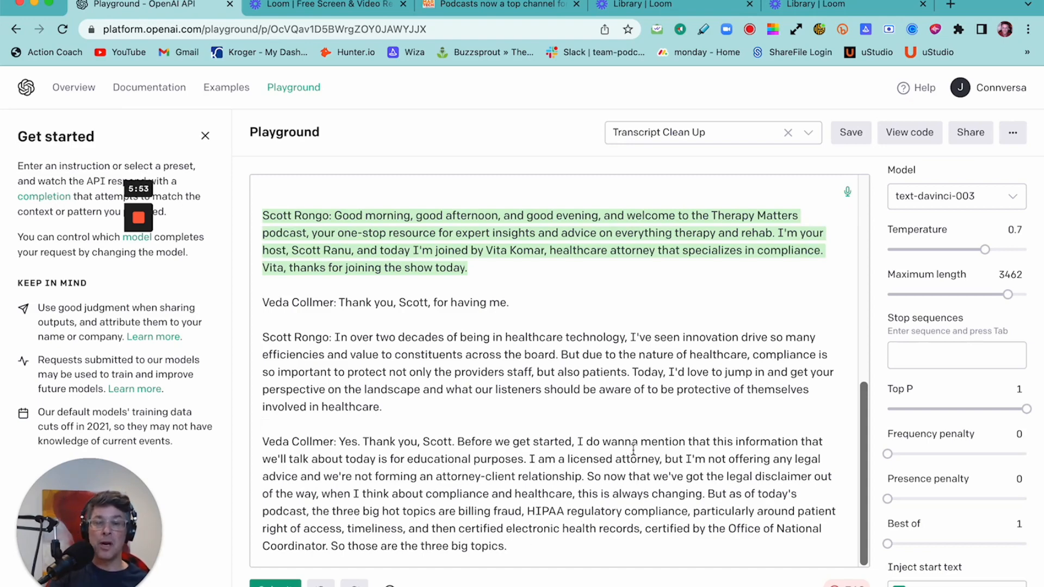
scroll(629, 310, "up", 5)
scroll(641, 343, "up", 5)
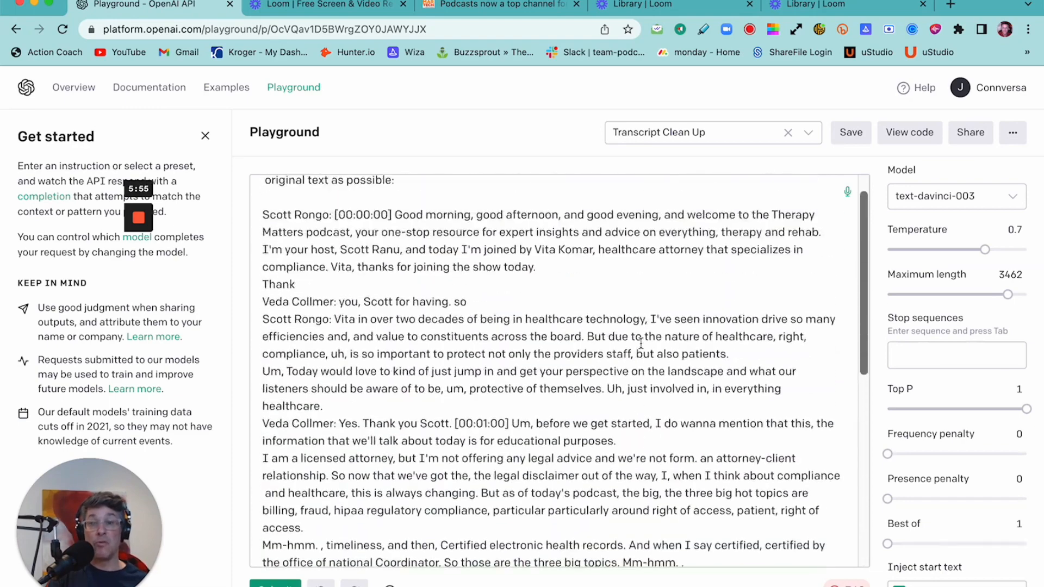
scroll(641, 351, "down", 8)
scroll(644, 372, "down", 3)
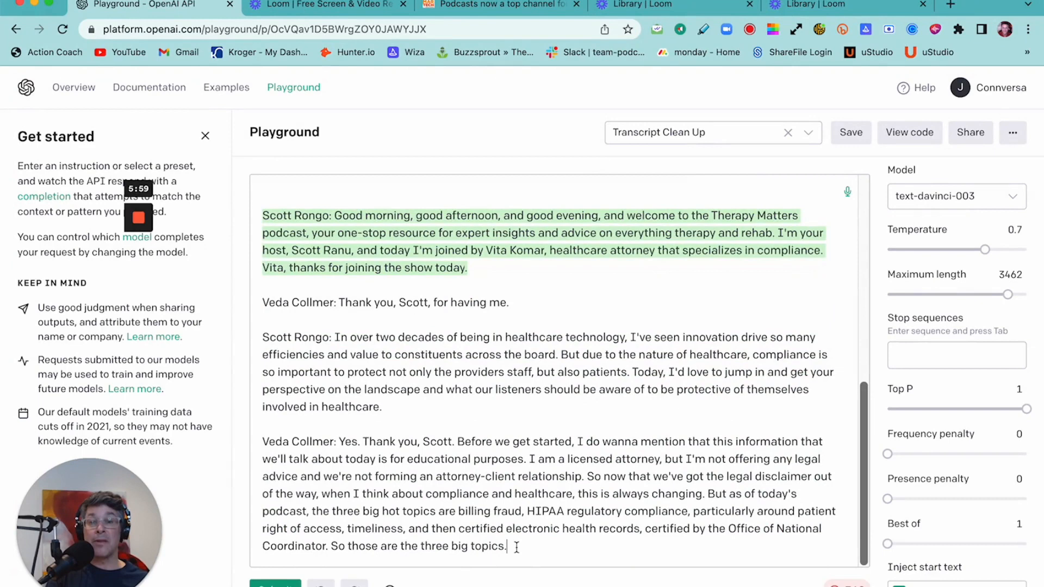
Step: Copy the cleaned transcript from the guest's thanks onward into the blank Word document
left_click_drag(516, 546, 258, 301)
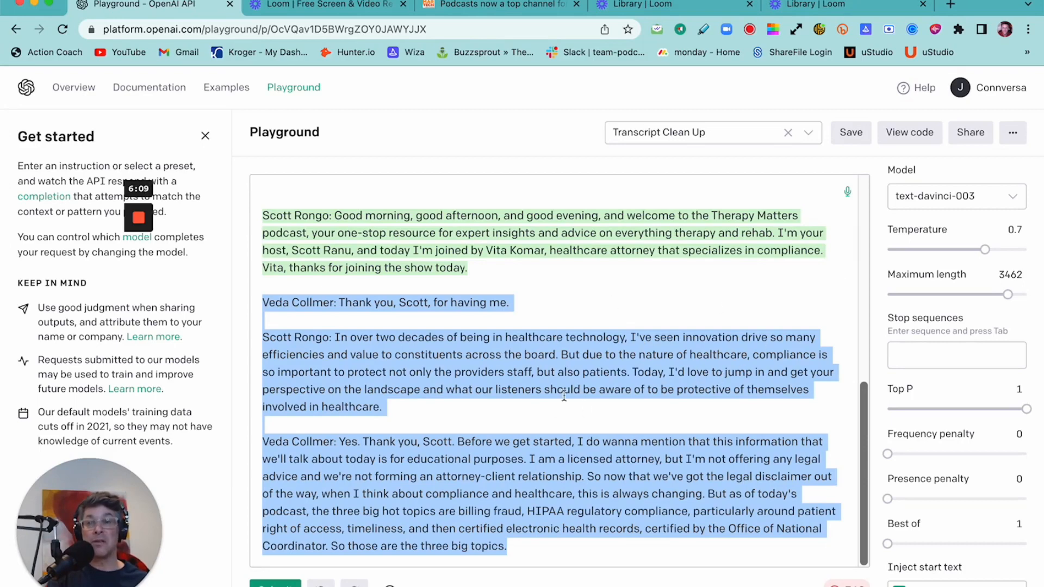
left_click_drag(564, 397, 297, 458)
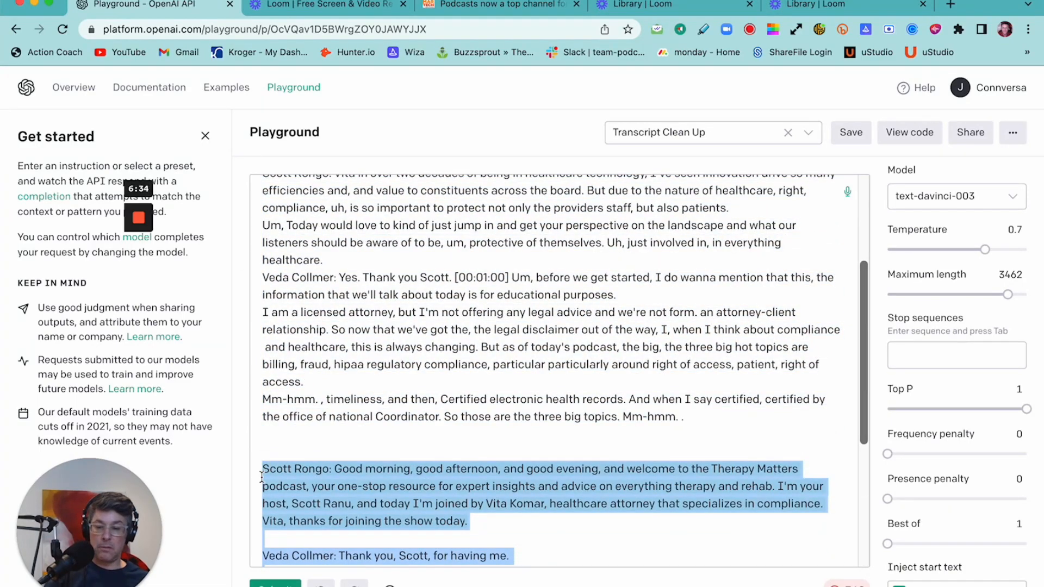
key("ctrl+Up")
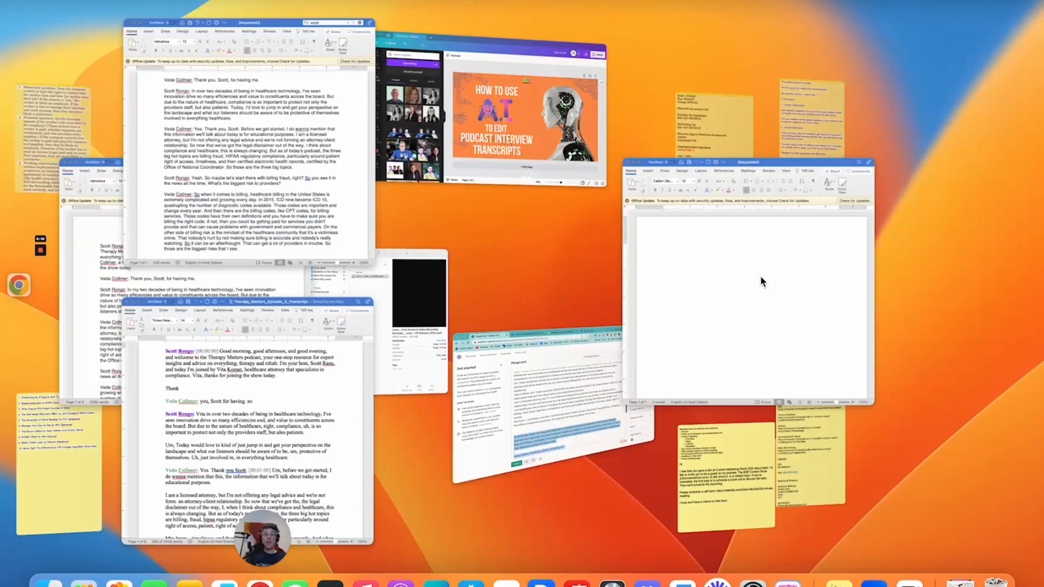
left_click(760, 281)
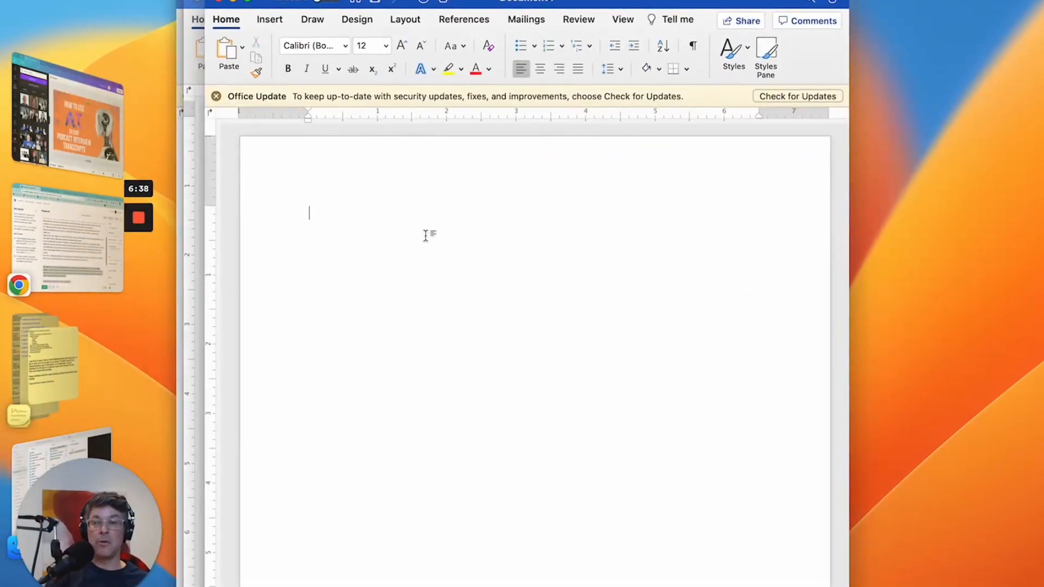
type("Scott Rongo: Good morning, good afternoon, and good evening, and welcome to the Therapy Matters podcast, your one-stop resource for expert insights and advice on everything therapy and rehab. I'm your host, Scott Ranu, and today I'm joined by Vita Komar, healthcare attorney that specializes in compliance. Vita, thanks for joining the show today. Veda Collmer: Thank you, Scott, for having me. Scott Rongo: In over two decades of being in healthcare technology, I've seen innovation drive so many efficiencies and value to constituents across the board. But due to the nature of healthcare, compliance is so important to protect not only the providers staff, but also patients. Today, I'd love to jump in and get your perspective on the landscape and what our listeners should be aware of to be protective of themselves involved in healthcare. Veda Collmer: Yes. Thank you, Scott. Before we get started, I do wanna mention that this information that we'll talk about today is for educational purposes. I am a licensed attorney, but I'm not offering any legal advice and we're not forming an attorney-client relationship. So now that we've got the legal disclaimer out of the way, when I think about compliance and healthcare, this is always changing. But as of today's podcast, the three big hot topics are billing fraud, HIPAA regulatory compliance, particularly around patient right of access, timeliness, and then certified electronic health records, certified by the Office of National Coordinator. So those are the three big topics.")
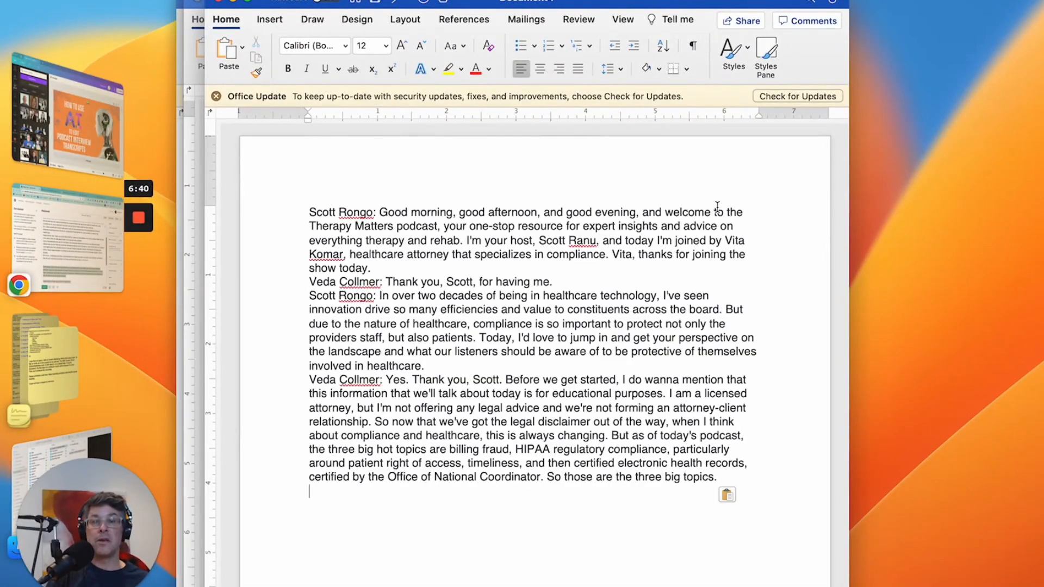
Step: Add blank lines after the first speaker turn and the guest's short reply
left_click(388, 268)
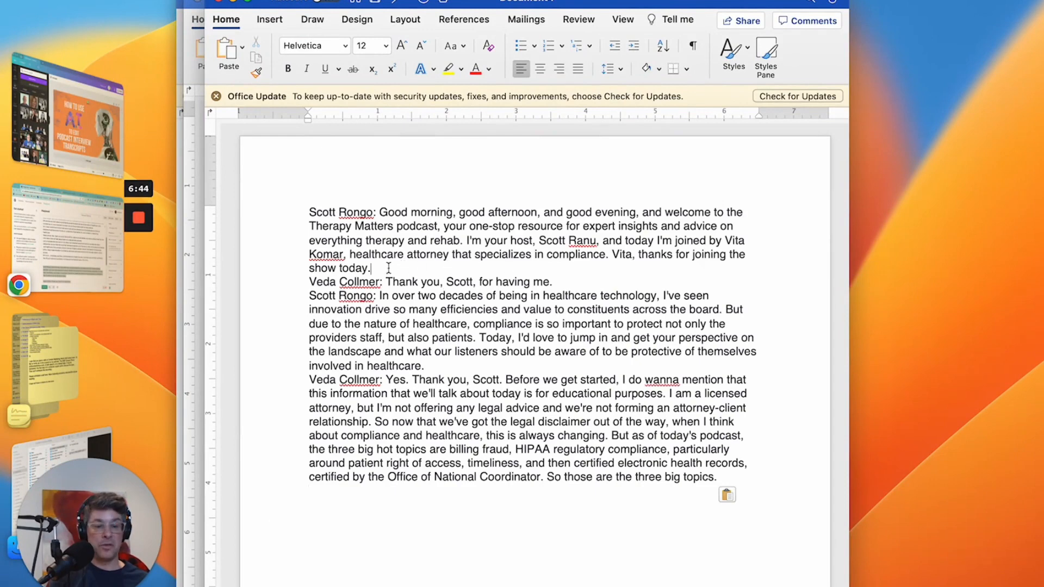
key("Return")
key("Return")
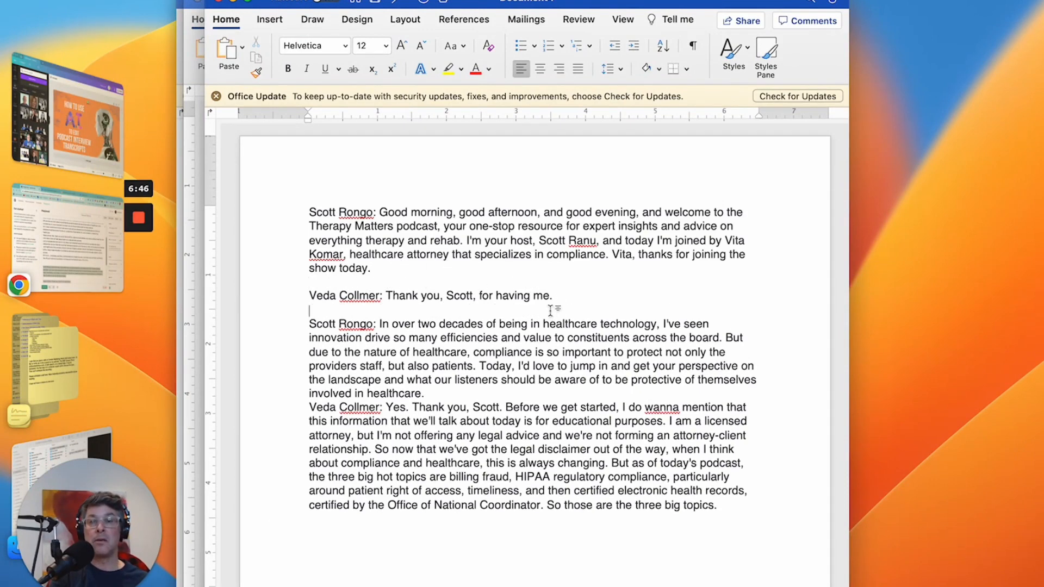
key("Return")
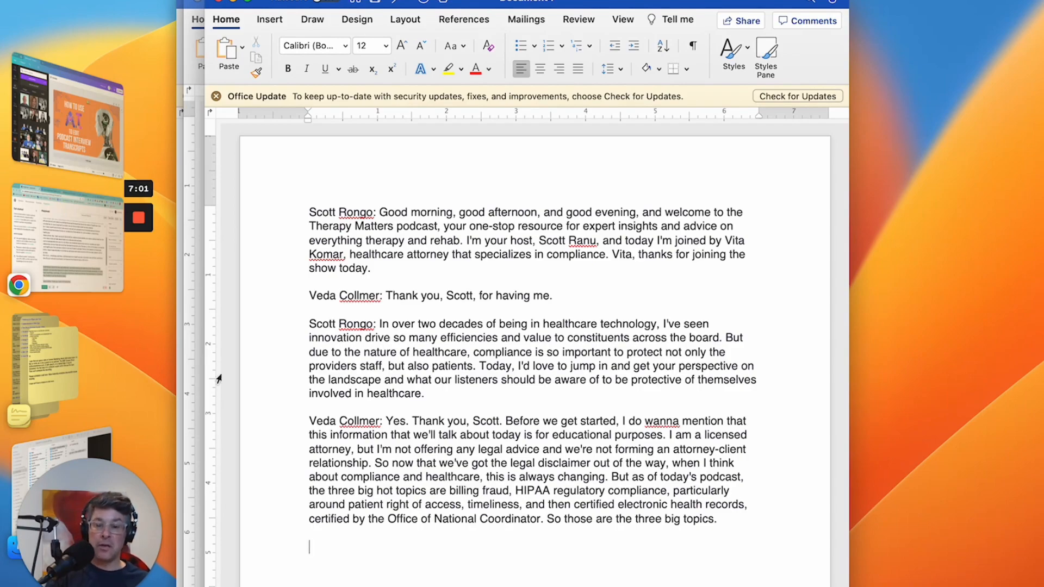
Step: Clear the old transcript from the Playground prompt and return to the original Word transcript, deselecting it
left_click(69, 243)
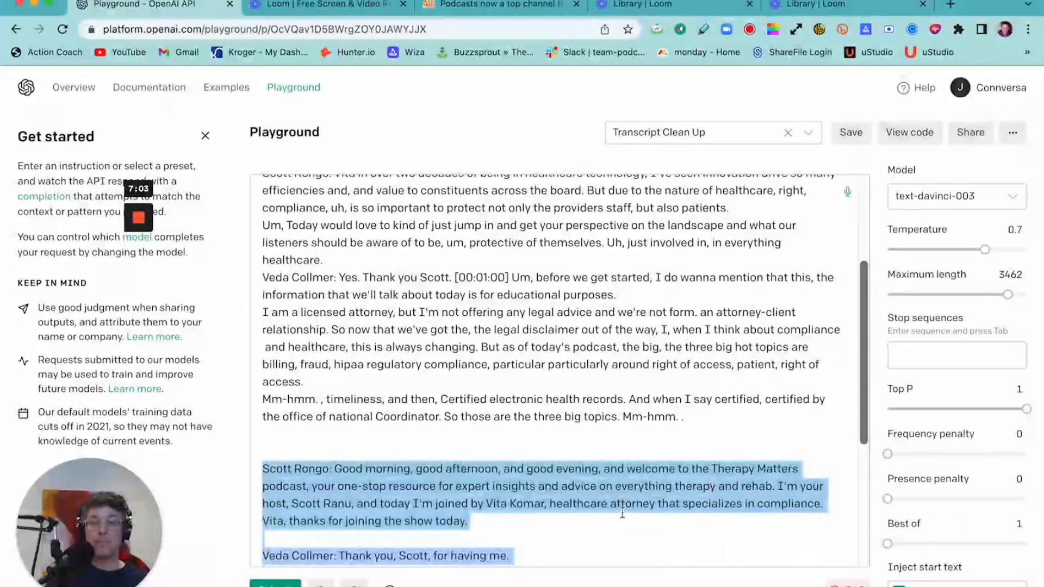
scroll(633, 378, "down", 5)
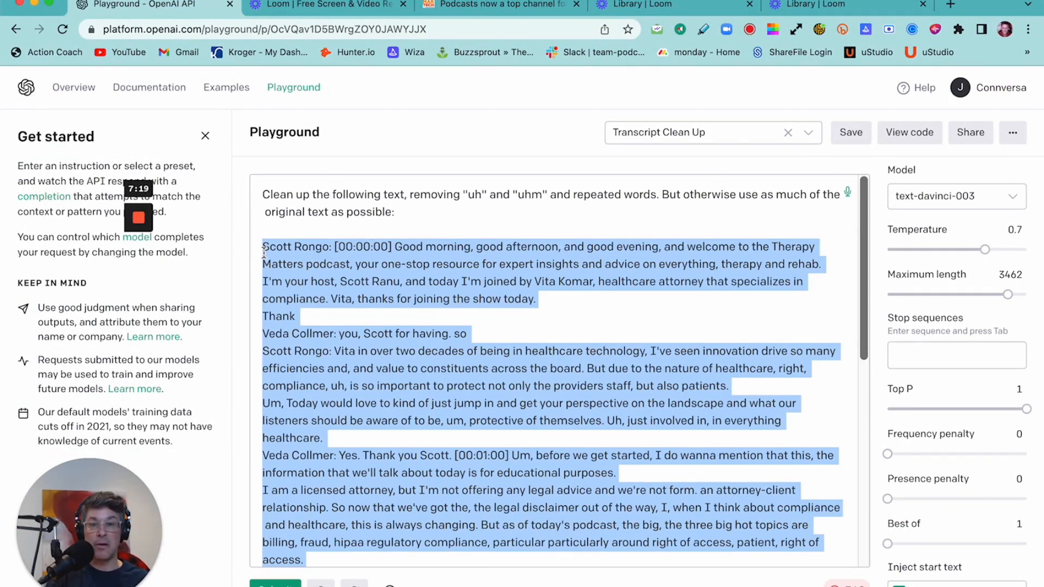
key("BackSpace")
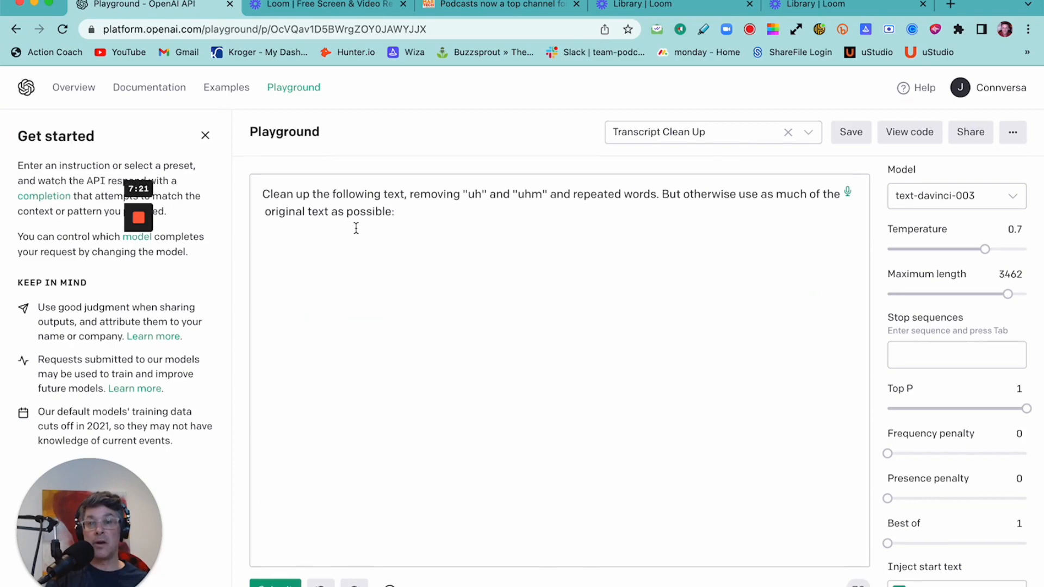
key("ctrl+Up")
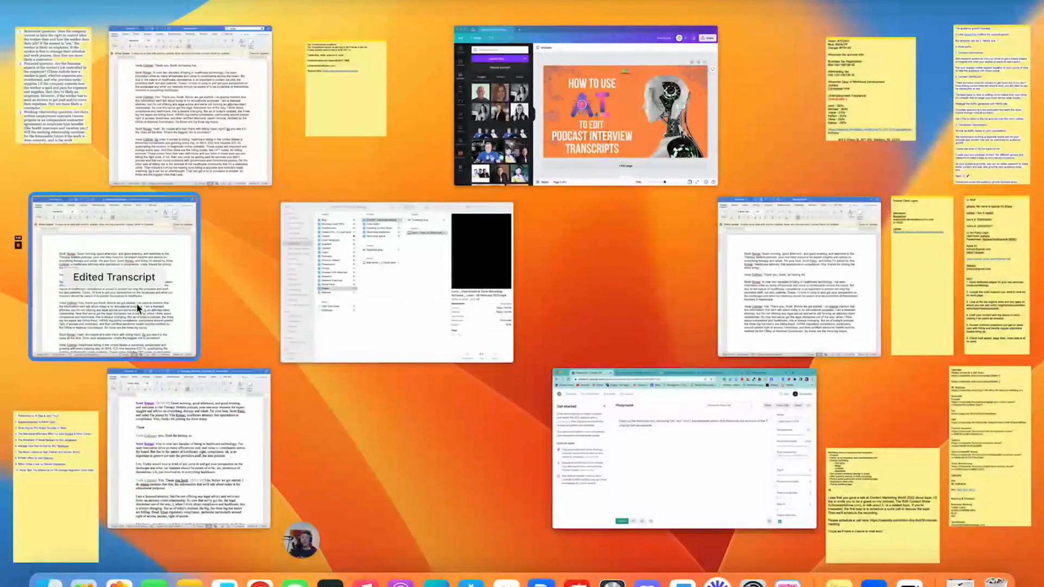
left_click(160, 422)
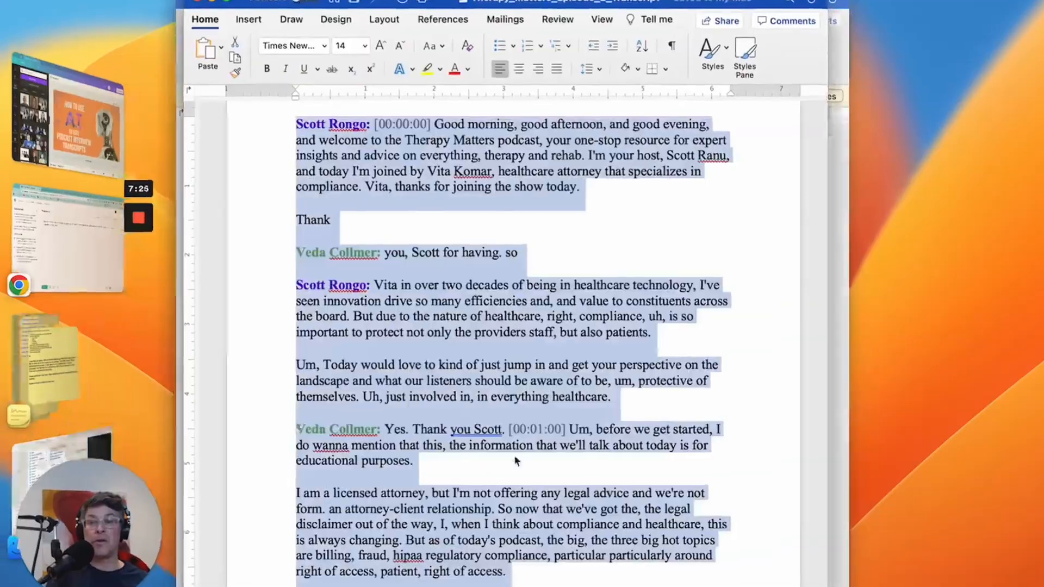
scroll(514, 454, "down", 5)
scroll(494, 390, "down", 3)
left_click(458, 313)
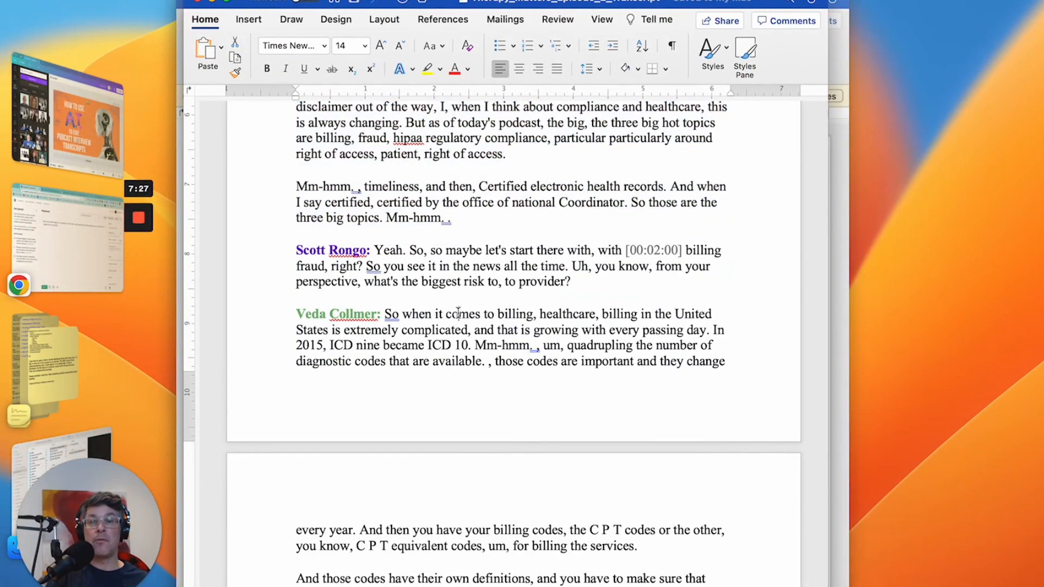
left_click_drag(297, 250, 685, 581)
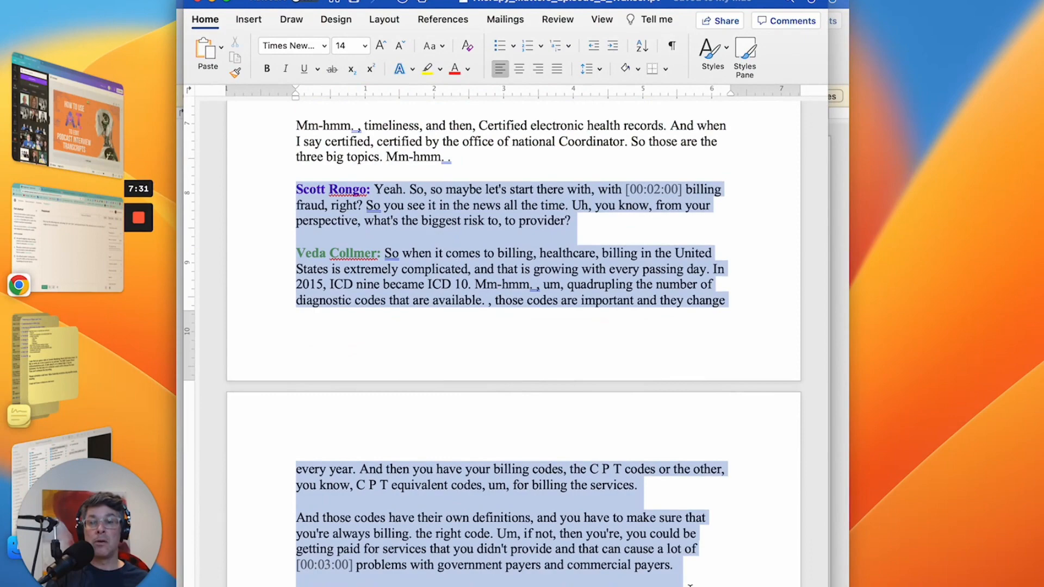
mouse_move(689, 584)
left_mouse_down()
mouse_move(689, 535)
mouse_move(424, 499)
mouse_move(380, 512)
left_mouse_up()
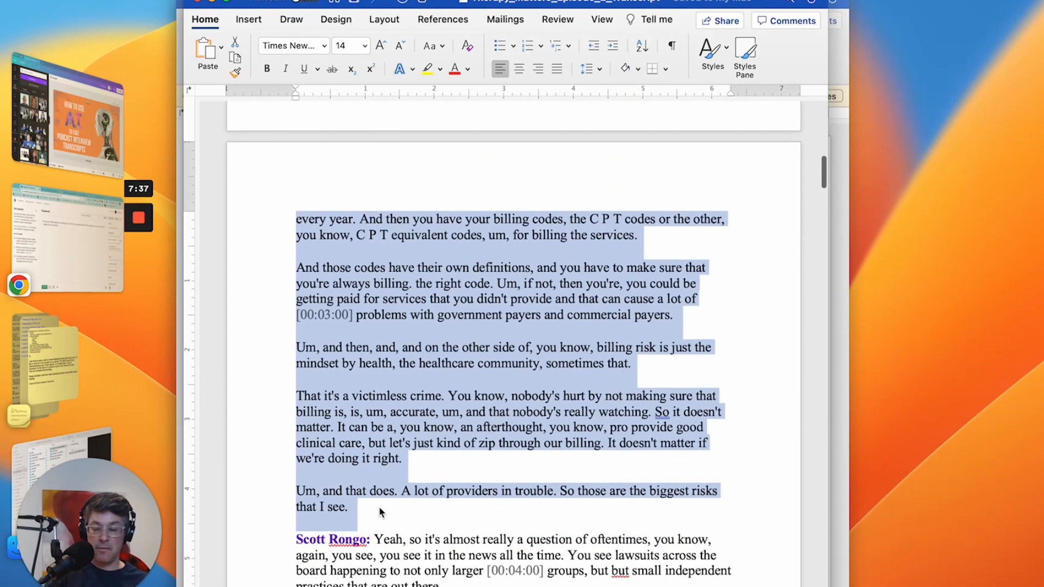
Step: Paste the billing fraud chunk under the instruction and submit it for a cleaned-up version
key("super+Tab")
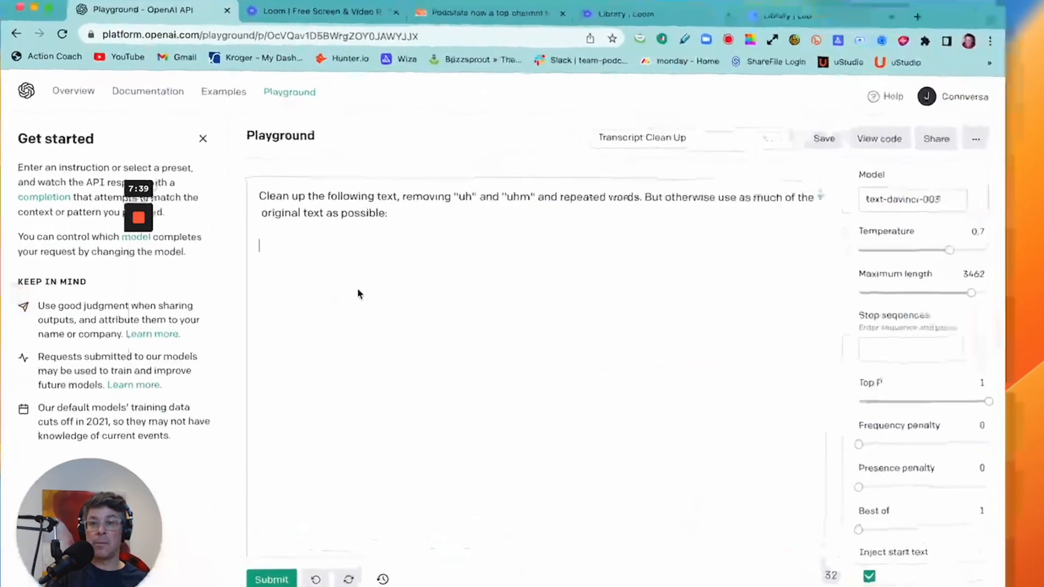
key("super+v")
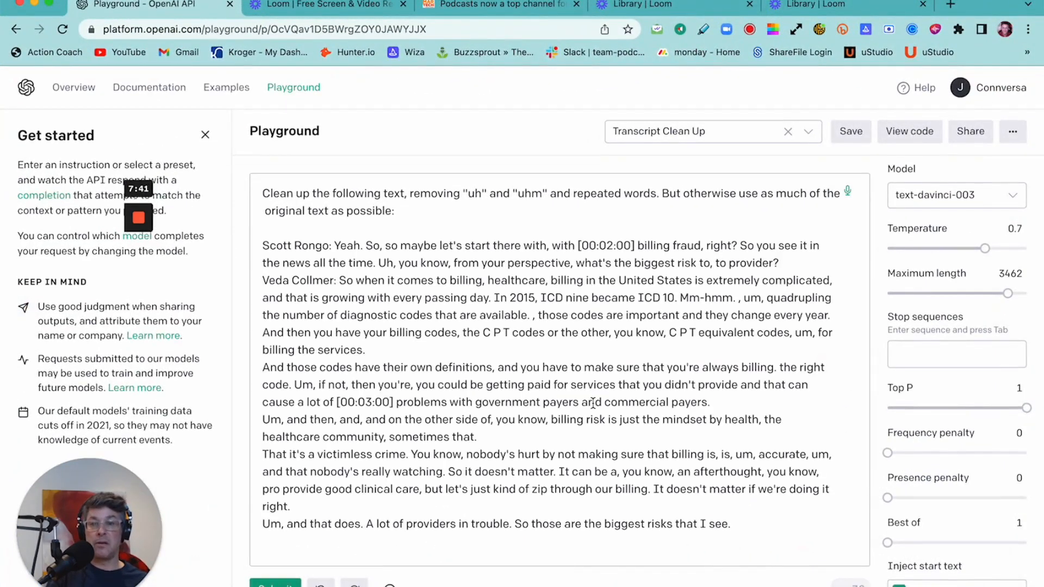
key("Return")
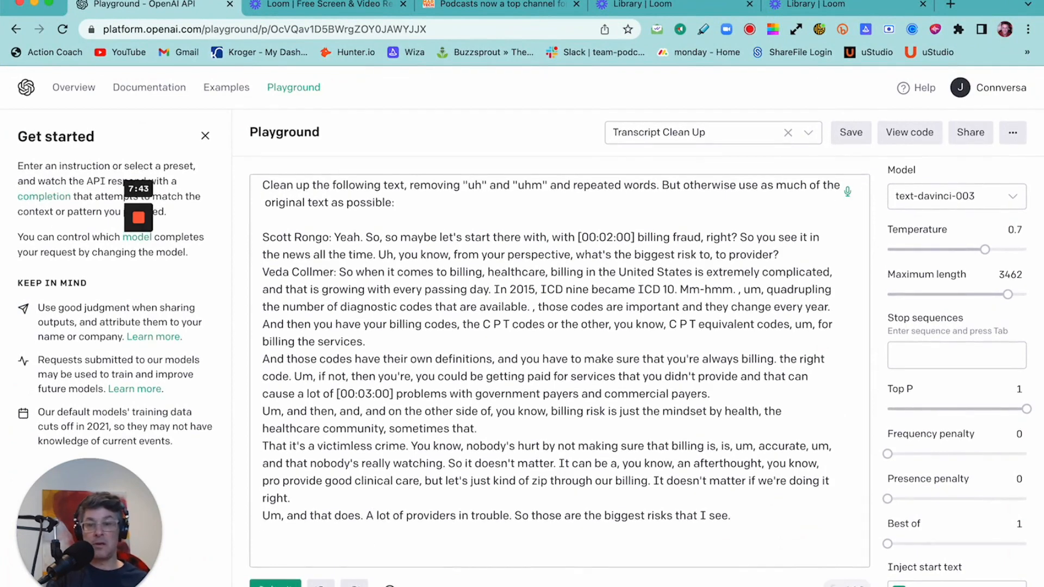
key("super+Return")
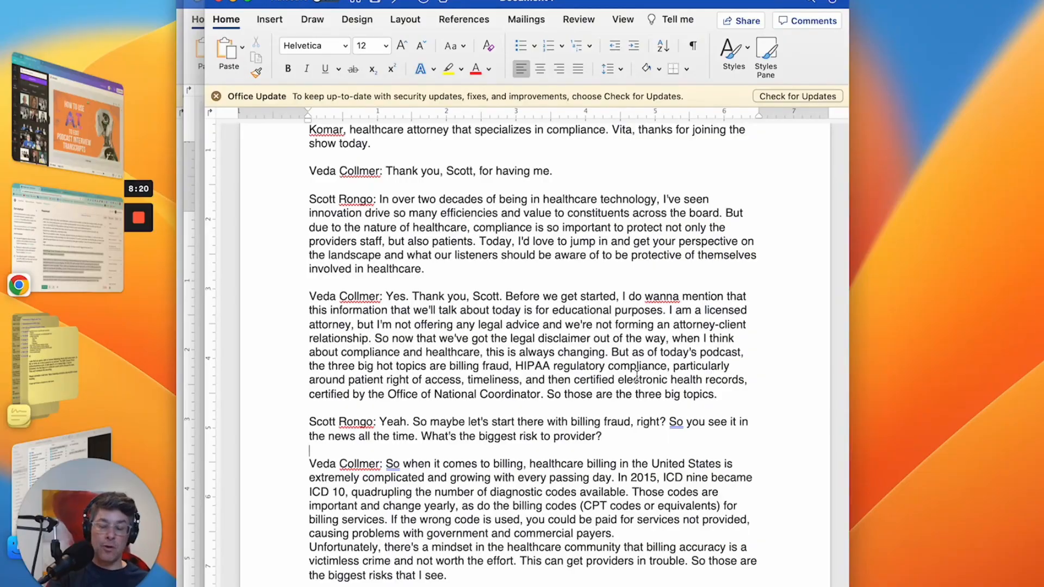
Step: Return to the original transcript, select all, then deselect the chunk
key("ctrl+Up")
left_click(240, 461)
key("super+a")
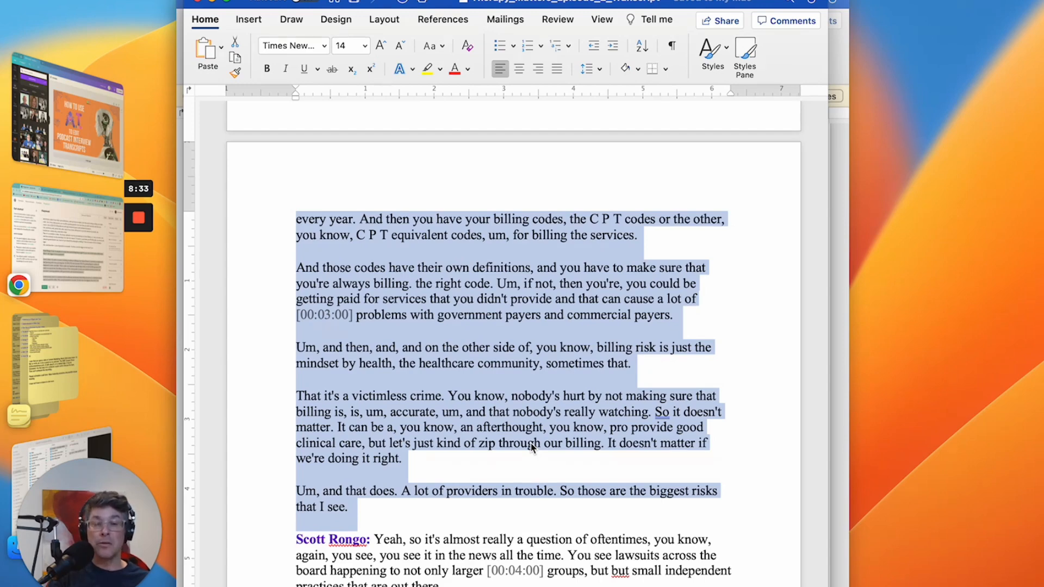
left_click(535, 395)
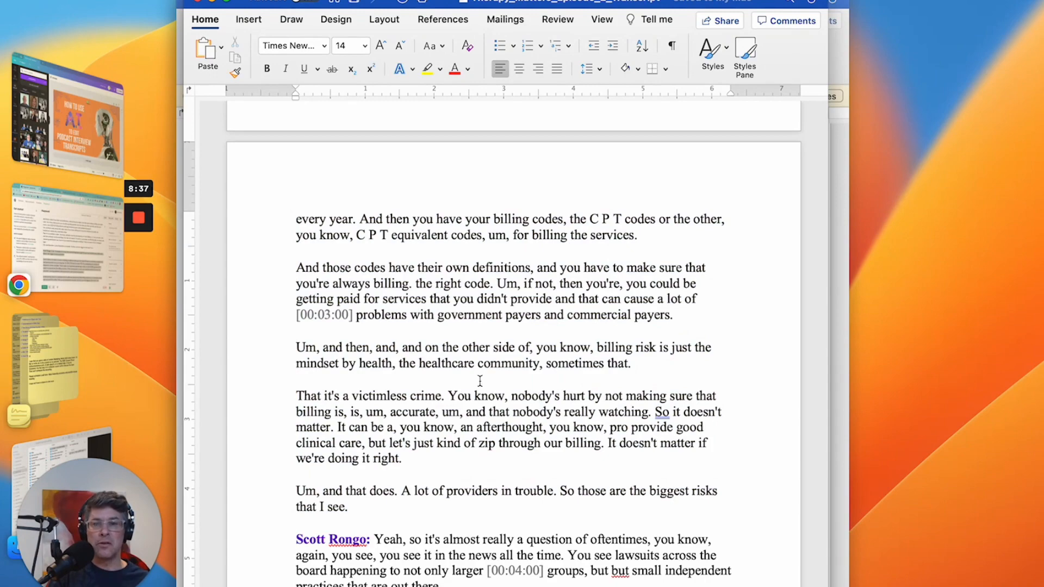
left_click(66, 236)
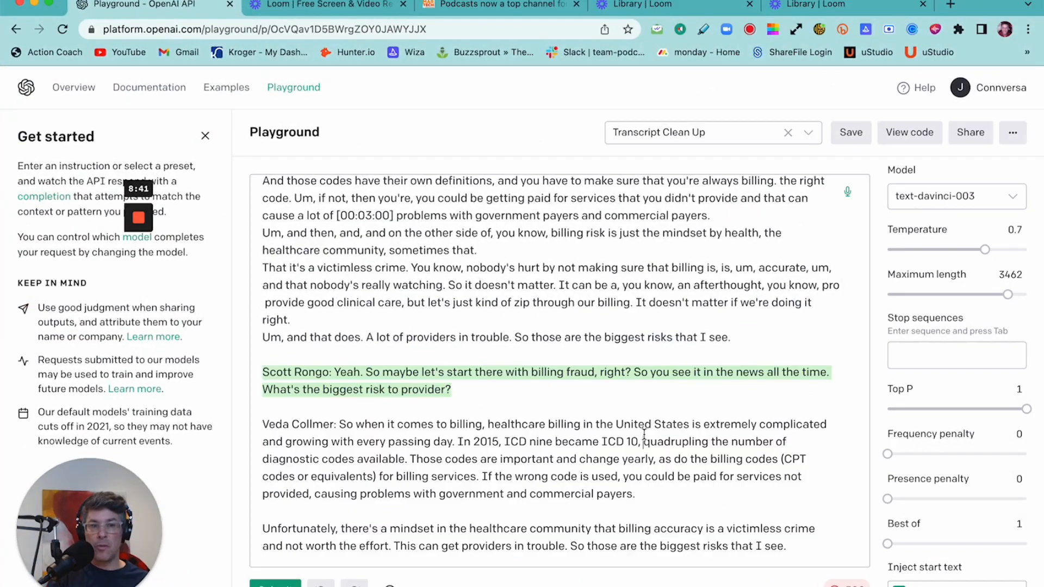